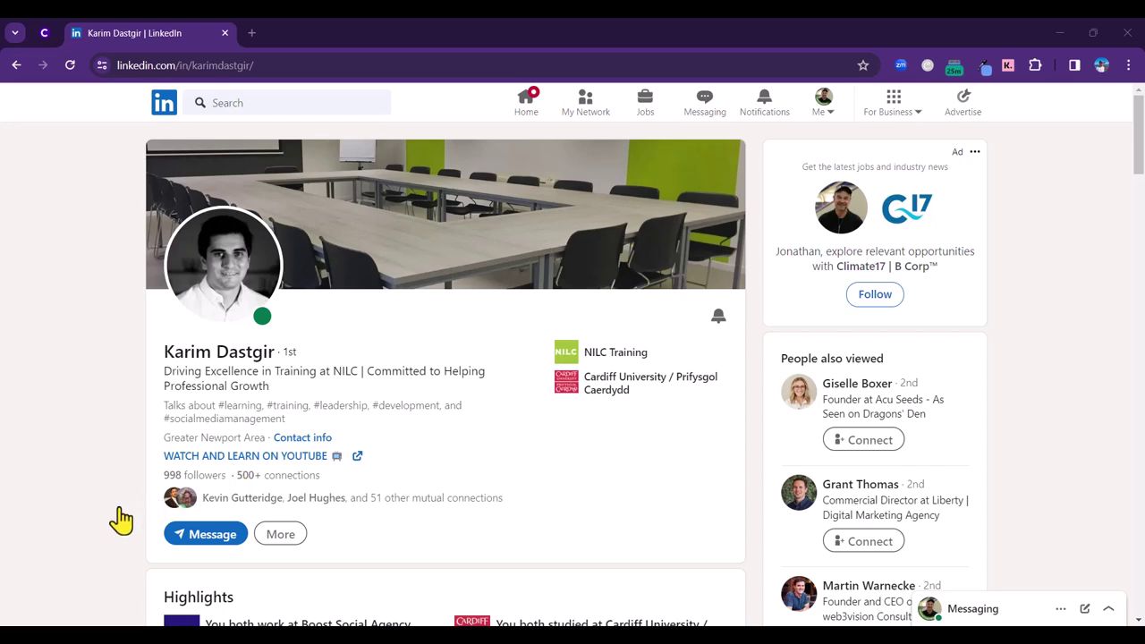
Step: Scroll down and back through the LinkedIn home feed, past the most-downloaded-apps post
scroll(119, 519, down, 2)
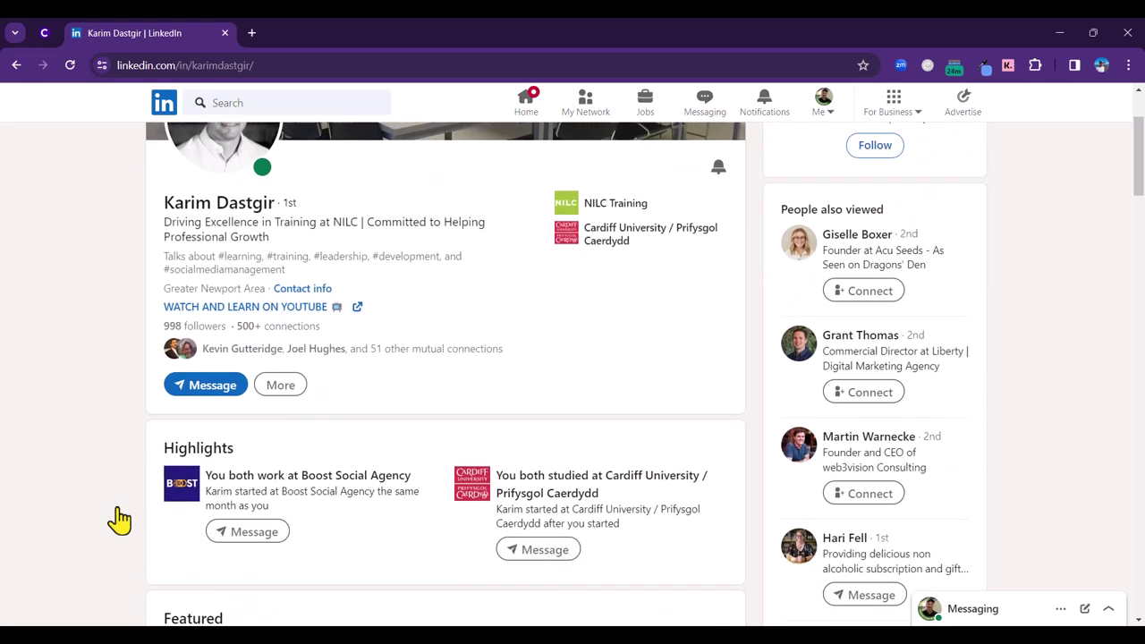
scroll(114, 520, down, 2)
scroll(111, 519, down, 2)
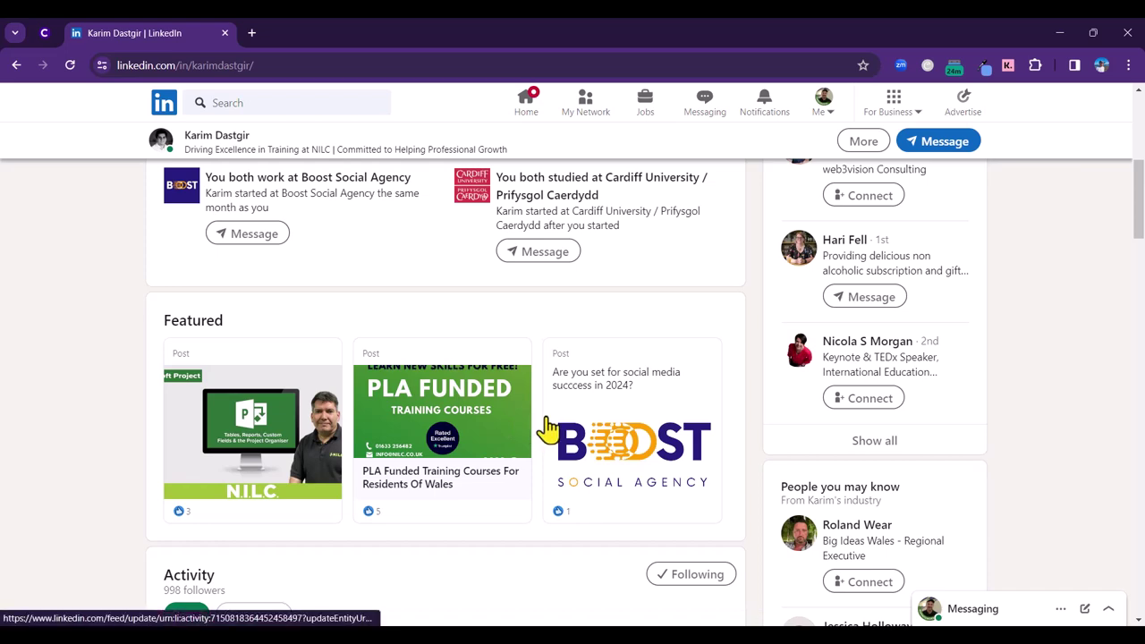
scroll(540, 429, down, 2)
scroll(540, 429, down, 3)
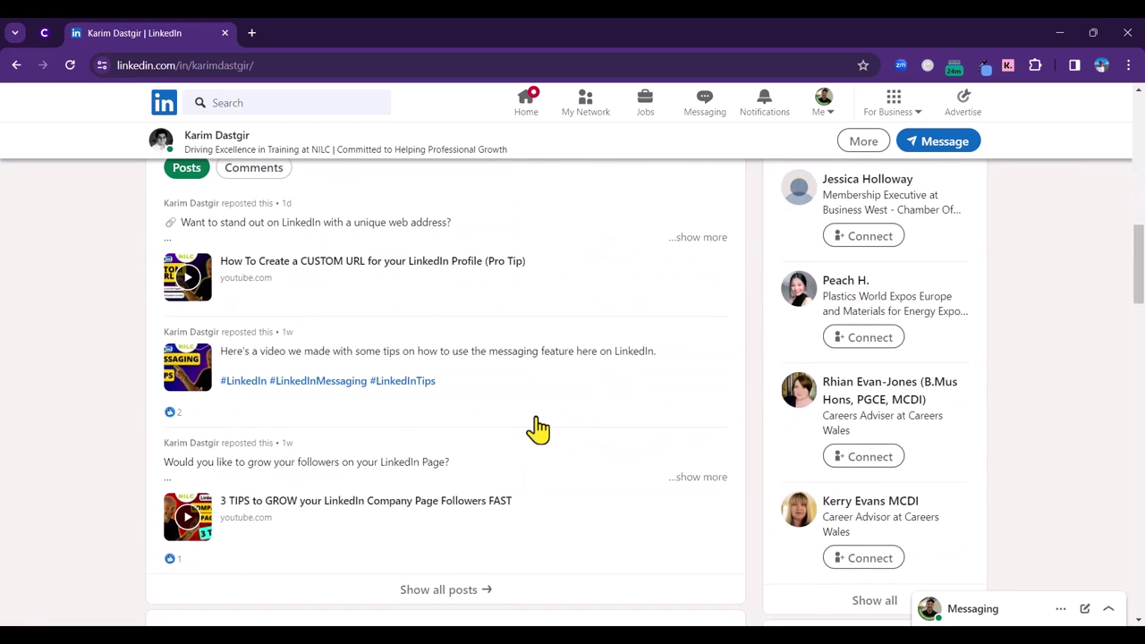
scroll(529, 431, down, 3)
scroll(530, 431, down, 2)
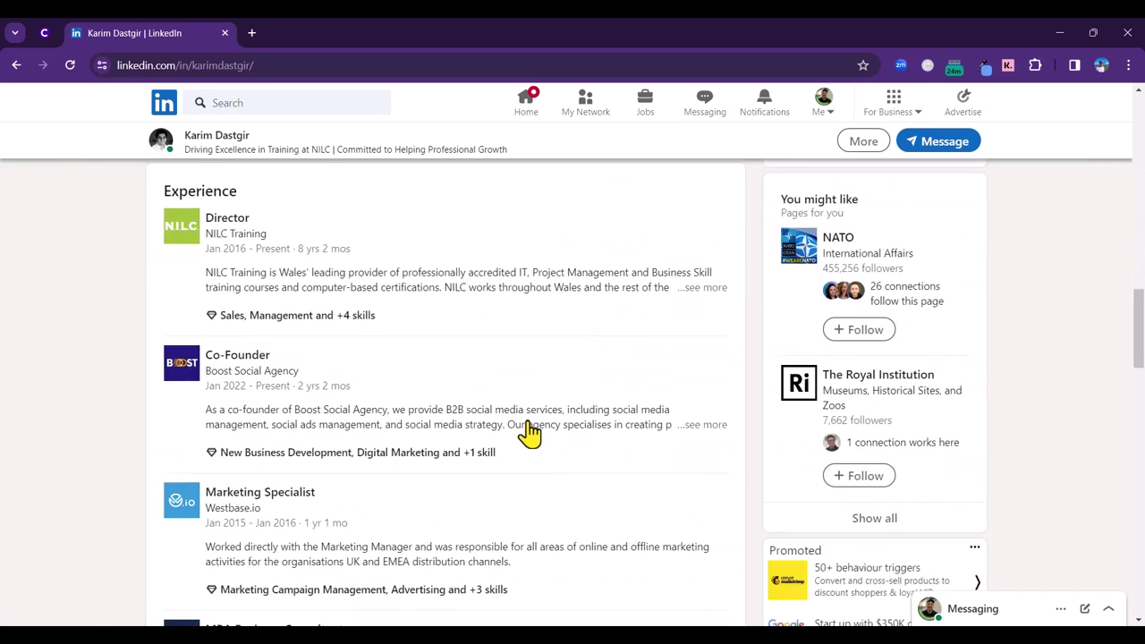
scroll(530, 431, down, 5)
scroll(530, 433, up, 4)
scroll(443, 377, up, 2)
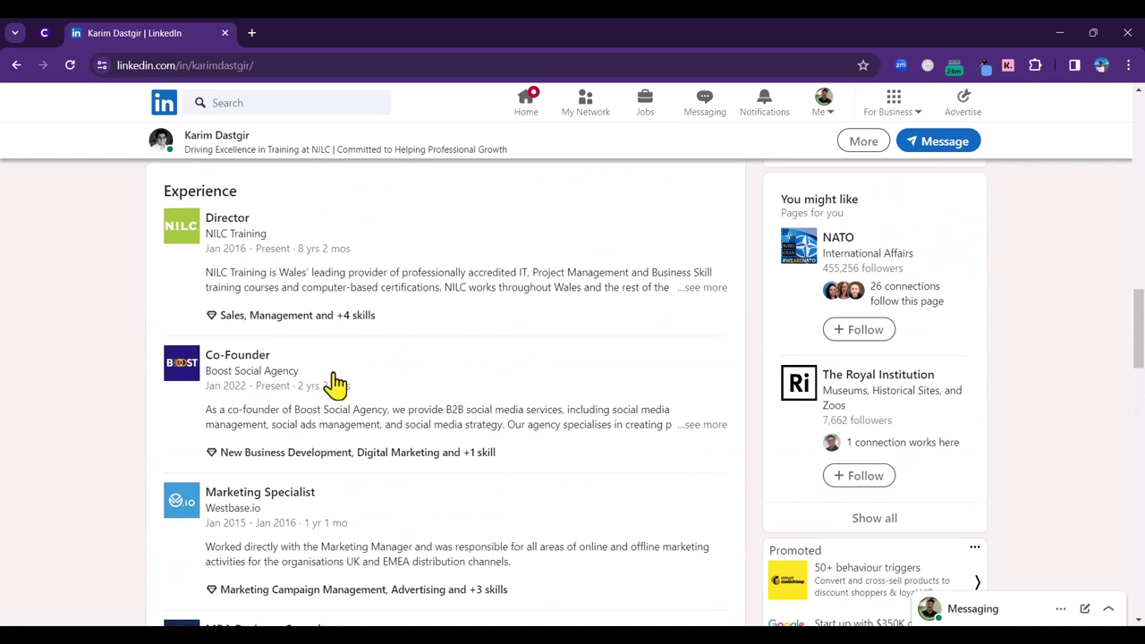
scroll(429, 413, down, 5)
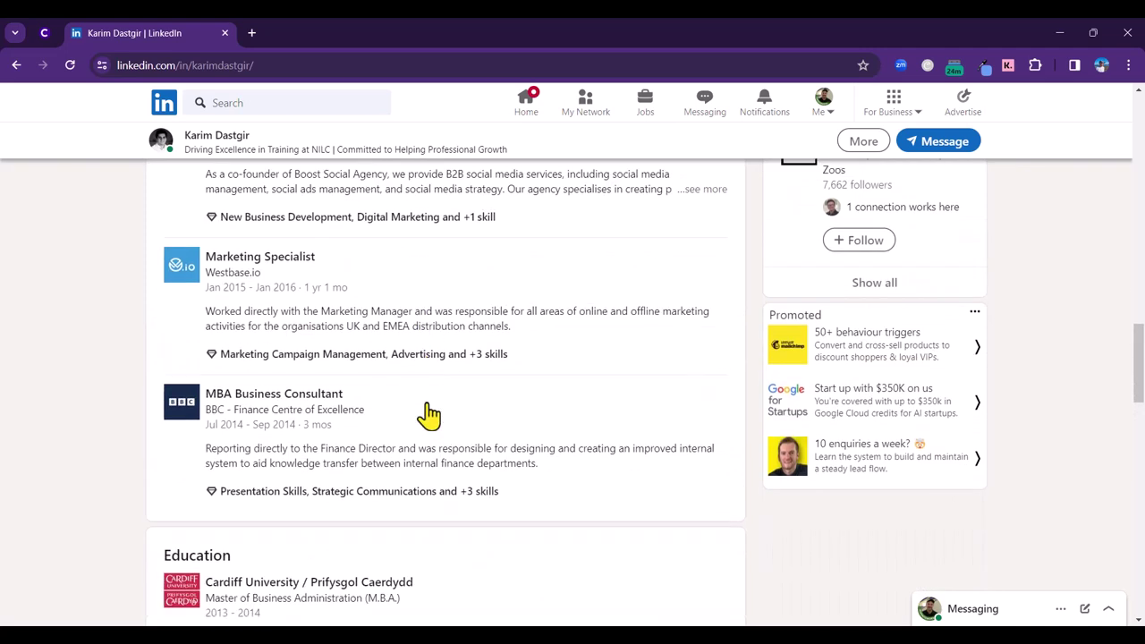
scroll(427, 416, down, 3)
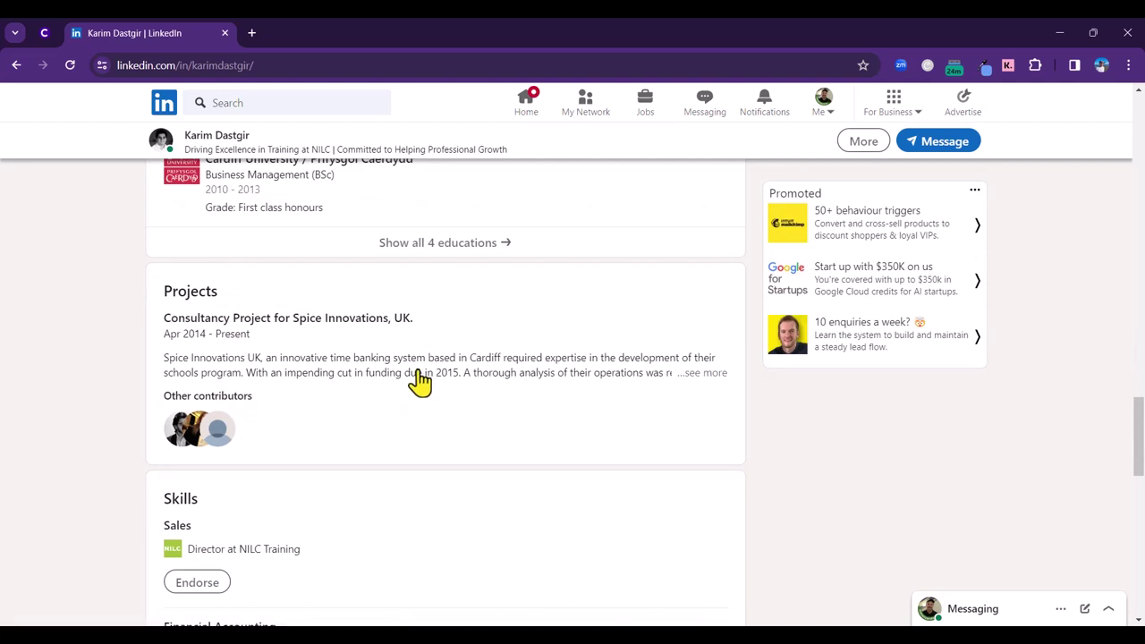
scroll(421, 380, down, 6)
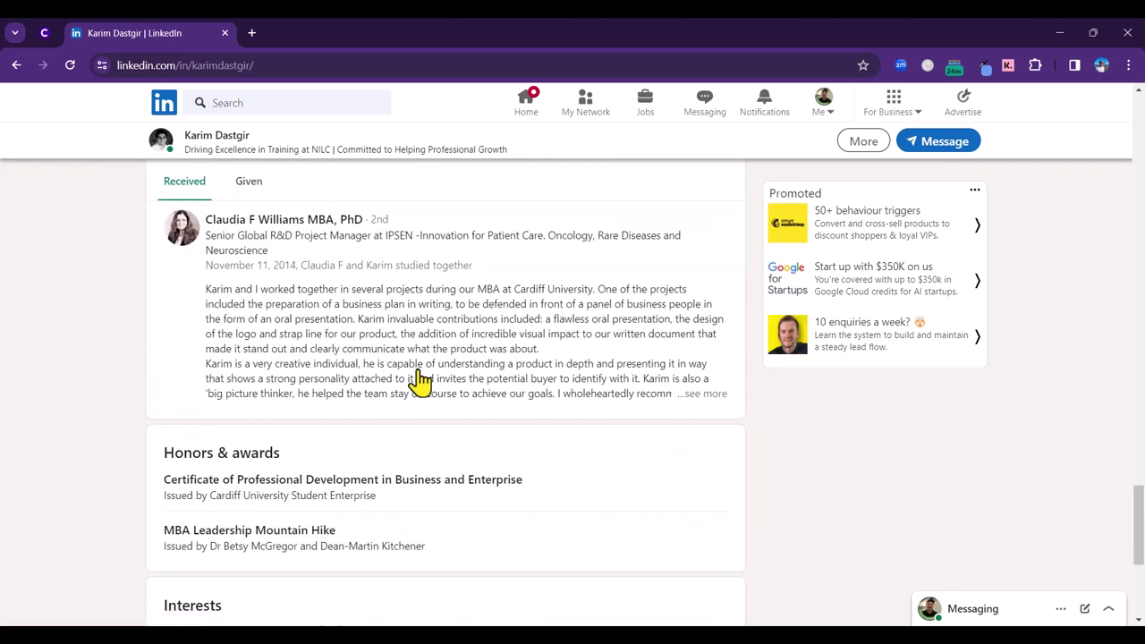
scroll(420, 380, up, 2)
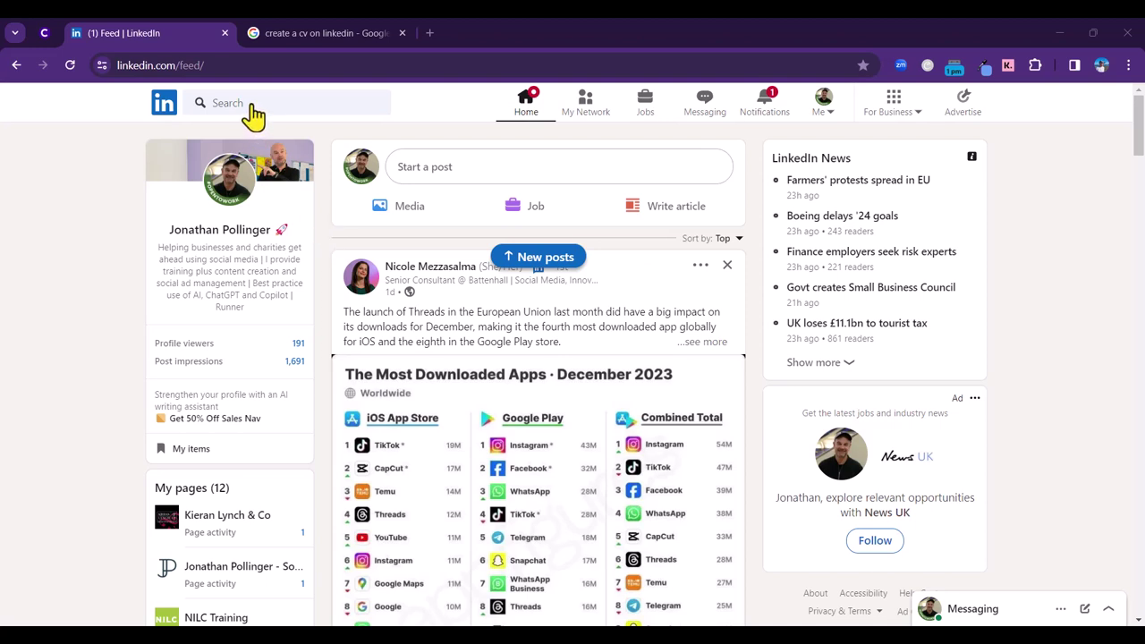
Step: Search LinkedIn for 'engineering' and narrow the results to Companies only
click(253, 107)
text(eng)
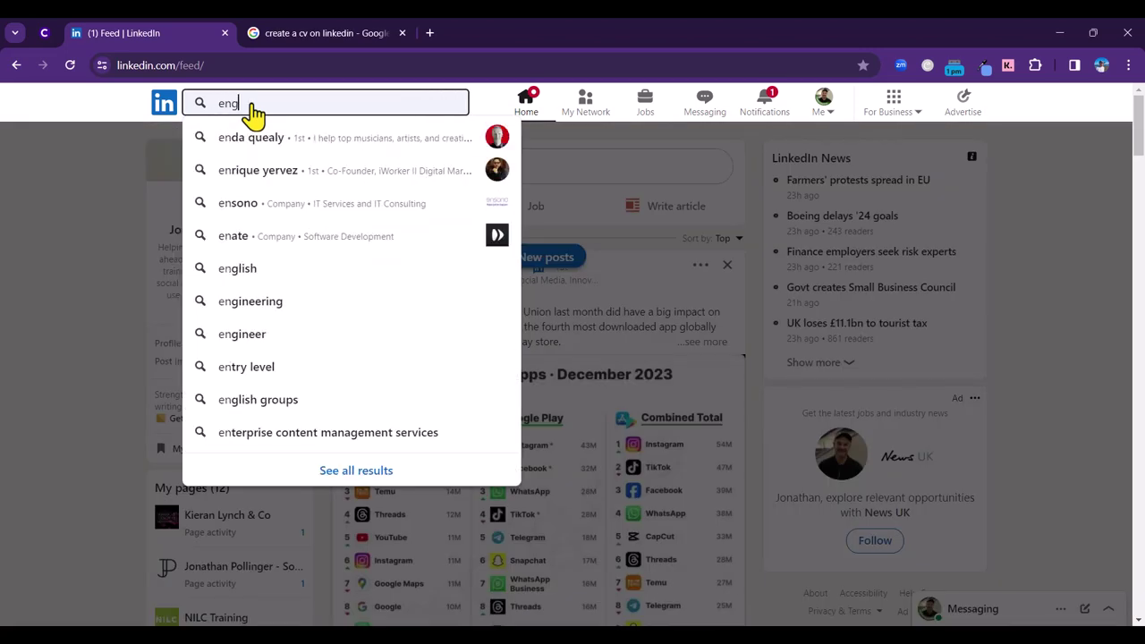
text(ine)
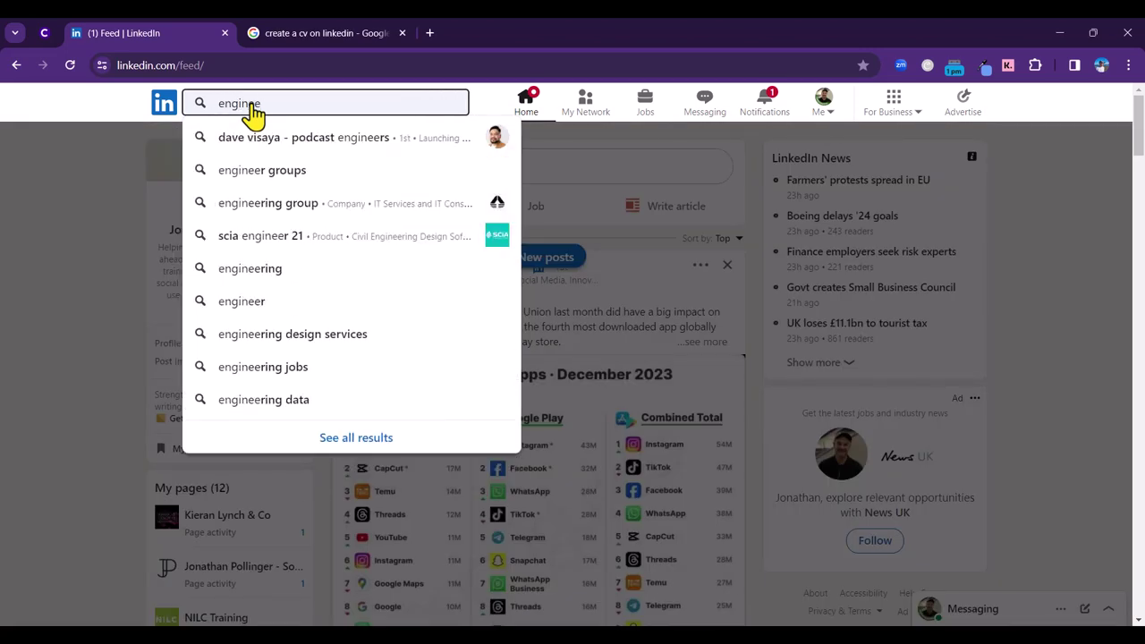
text(ering)
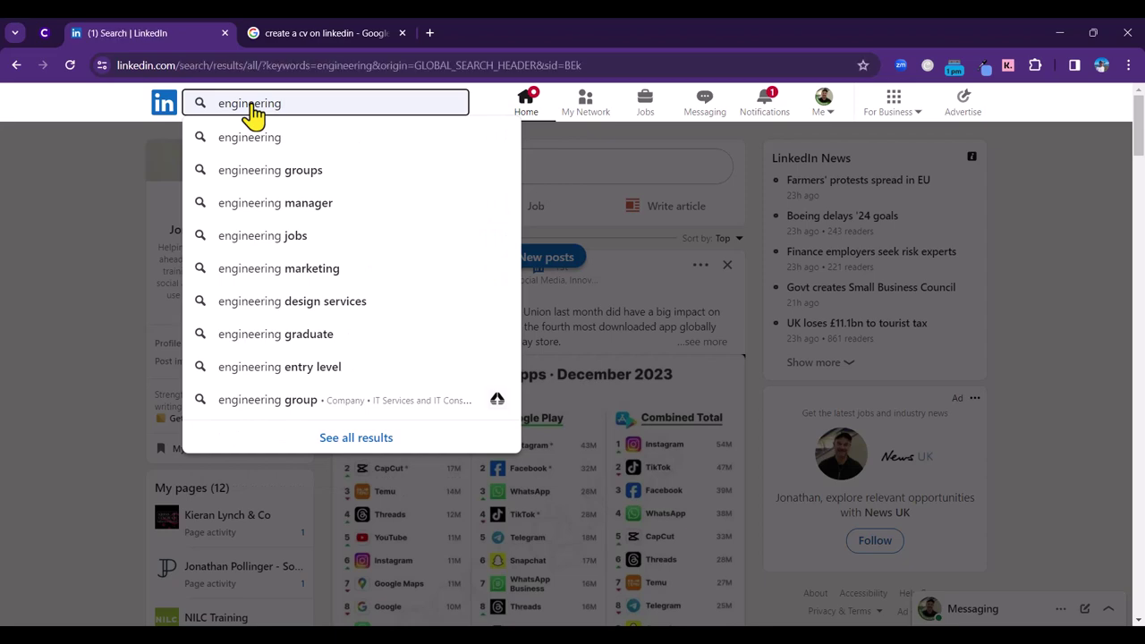
key(Return)
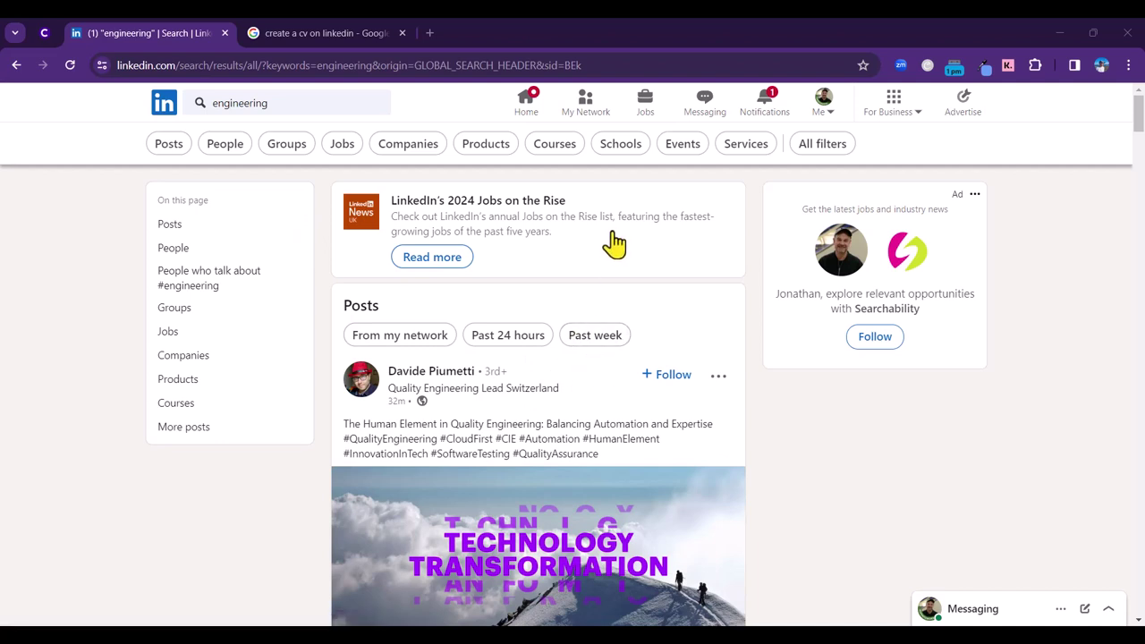
click(415, 152)
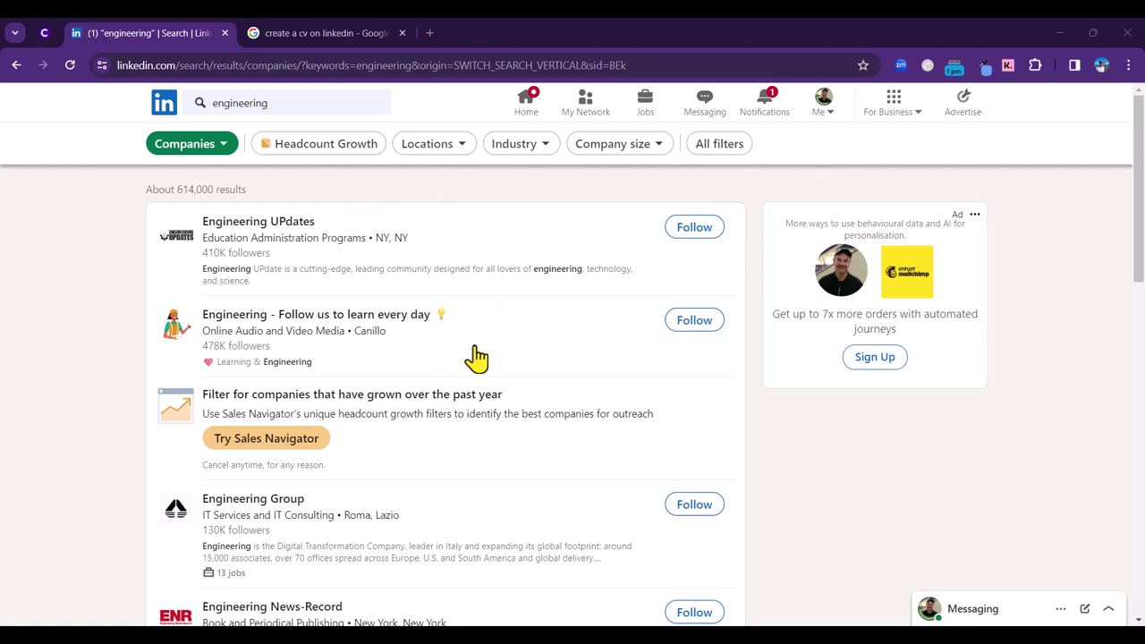
Step: Filter the engineering company results to London, England, United Kingdom
click(446, 156)
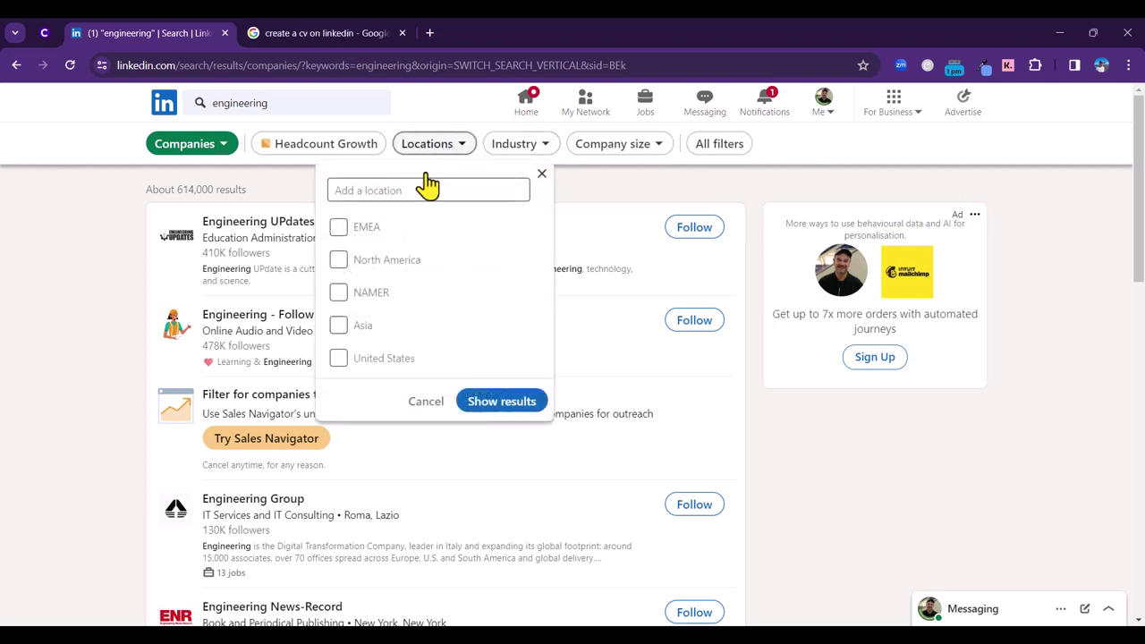
click(420, 192)
text(London)
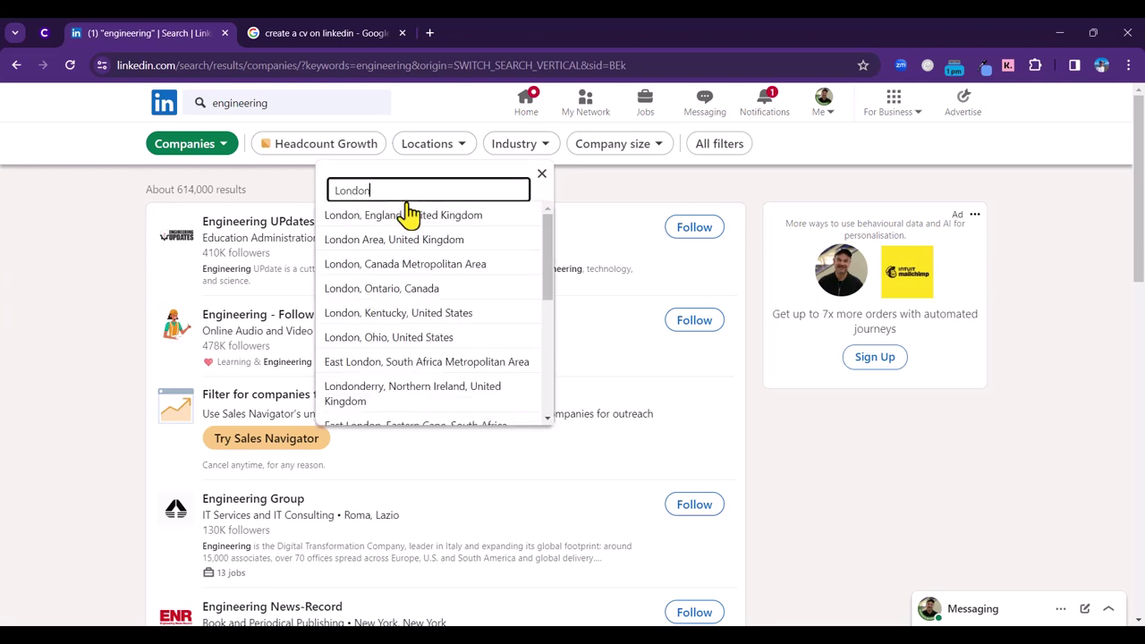
click(402, 217)
click(500, 436)
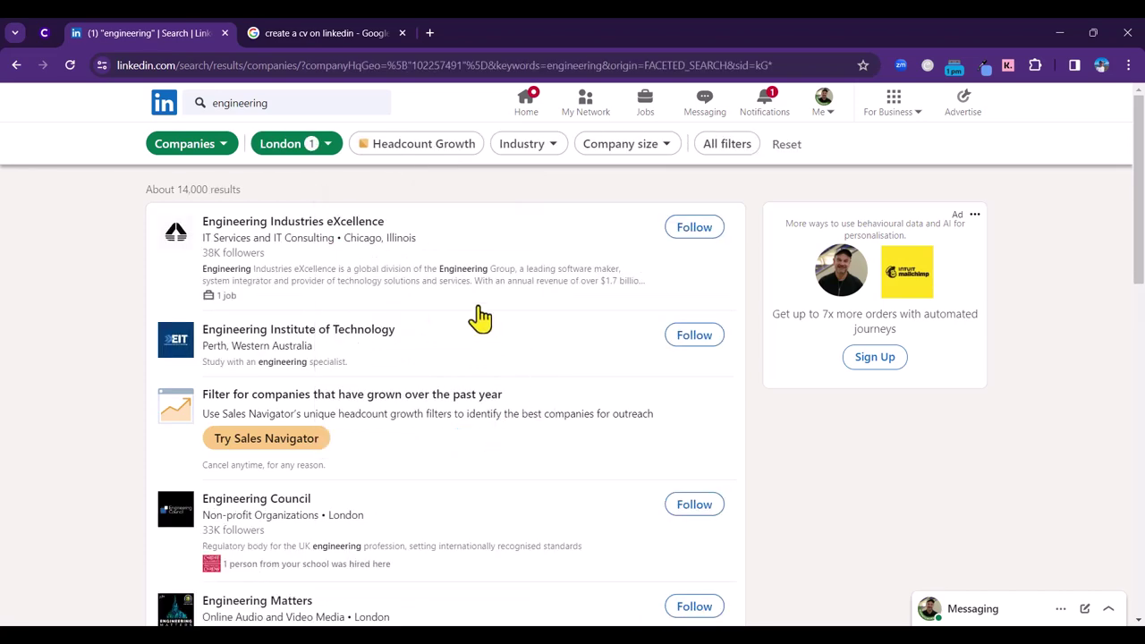
Step: Go to page 2 of the results and open C&D Engineering Consultants
scroll(479, 318, down, 2)
scroll(480, 317, down, 4)
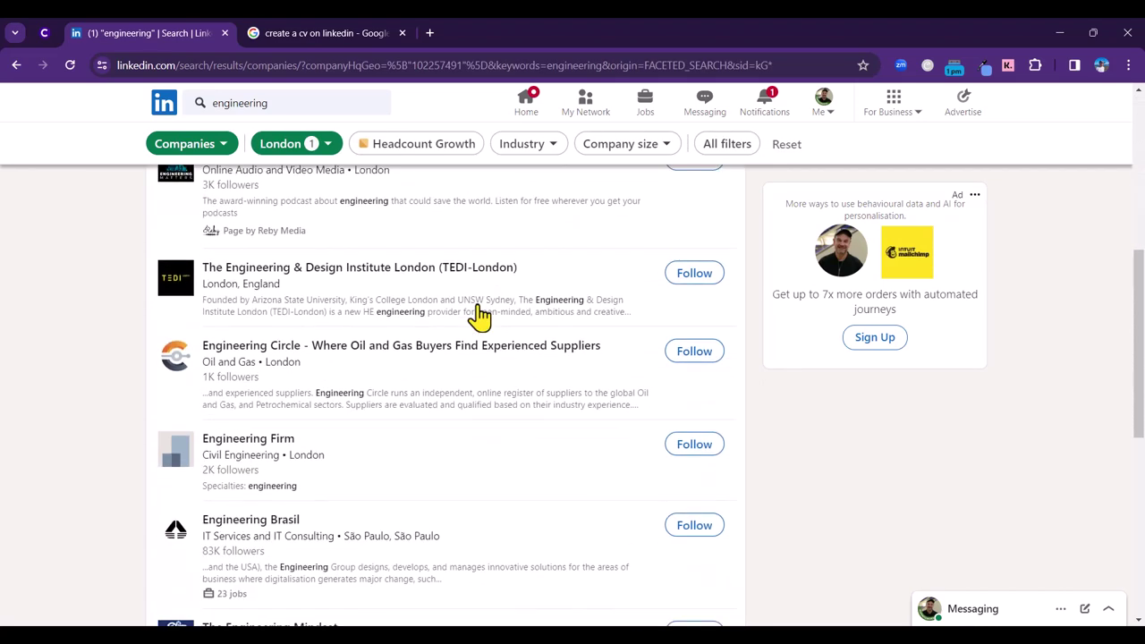
scroll(480, 315, down, 2)
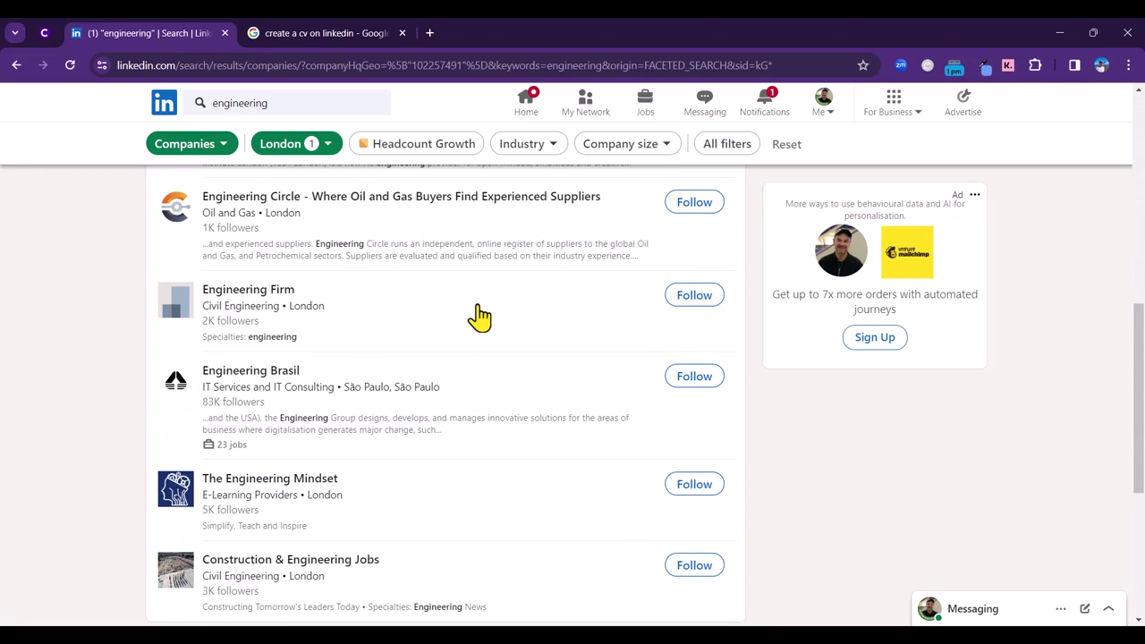
scroll(479, 317, down, 4)
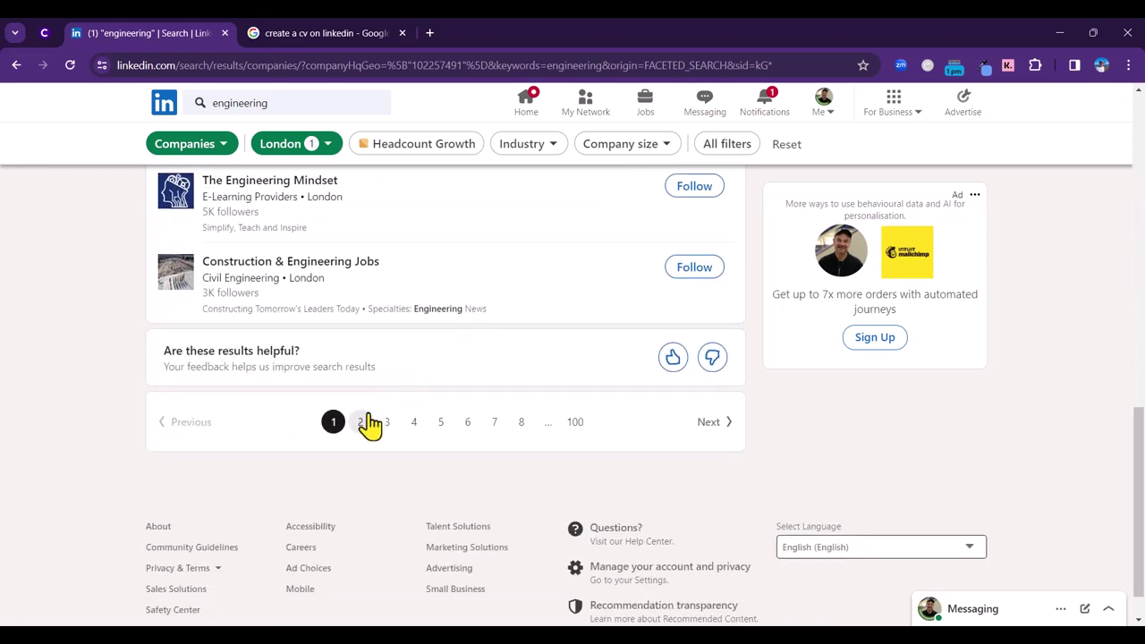
click(361, 423)
scroll(461, 285, down, 5)
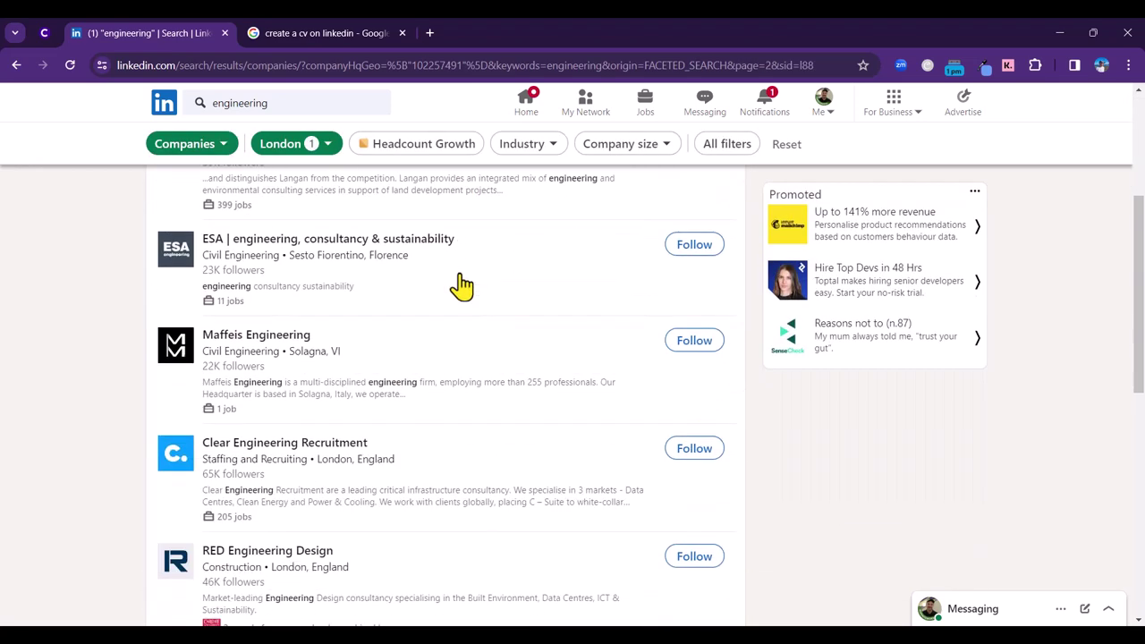
scroll(461, 284, up, 5)
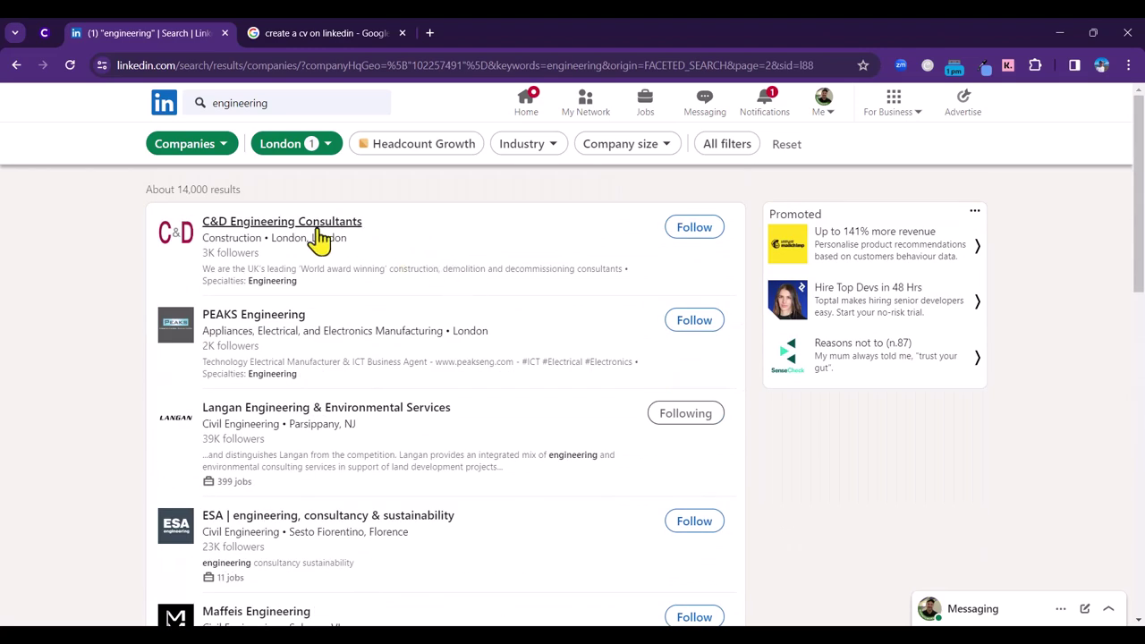
click(302, 229)
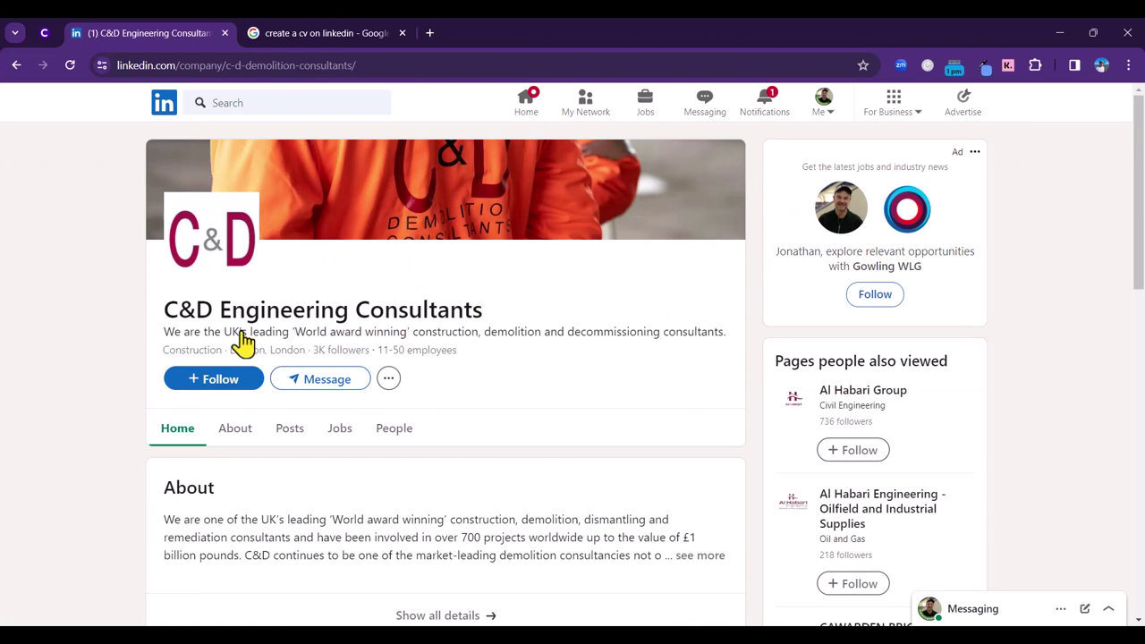
Step: Follow C&D Engineering Consultants and view its About details: website, Construction industry, 11-50 employees
click(211, 385)
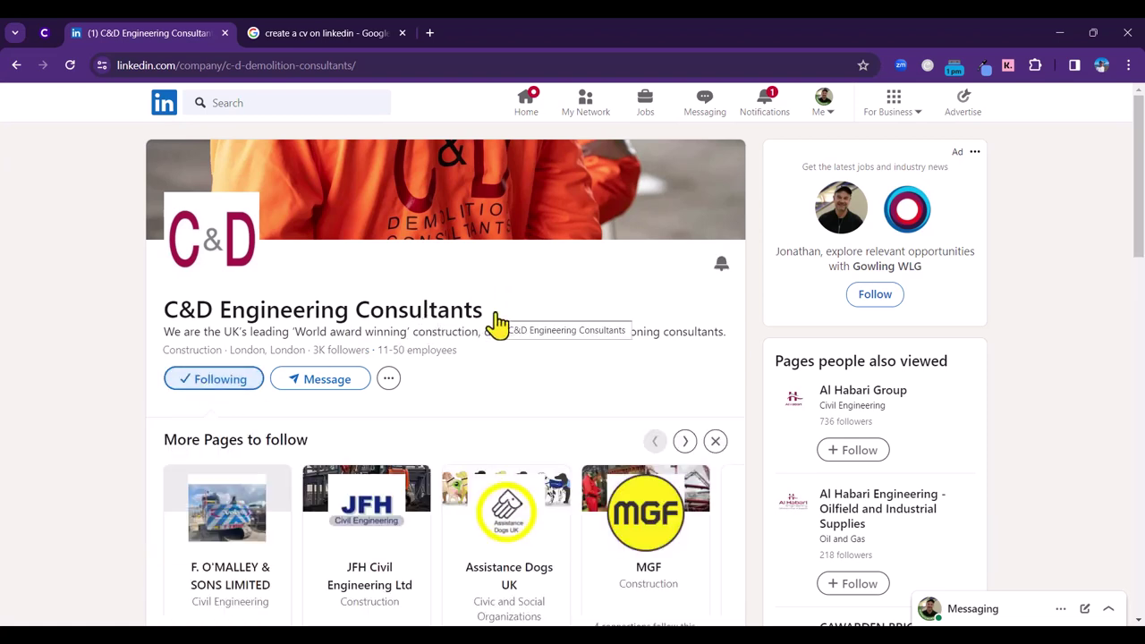
scroll(497, 324, down, 5)
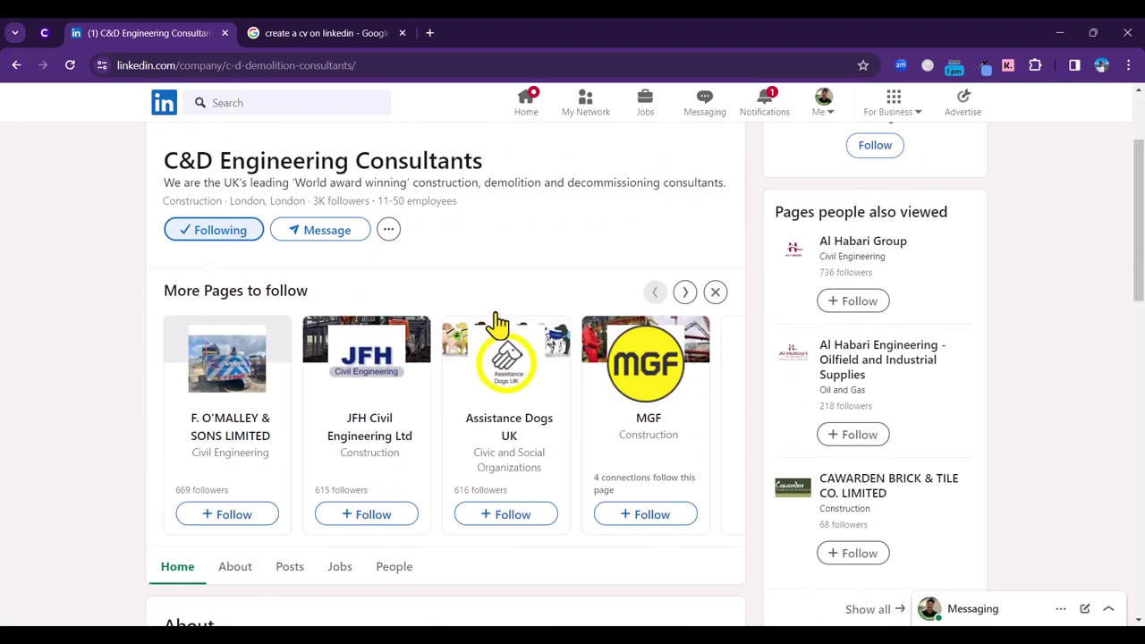
click(445, 465)
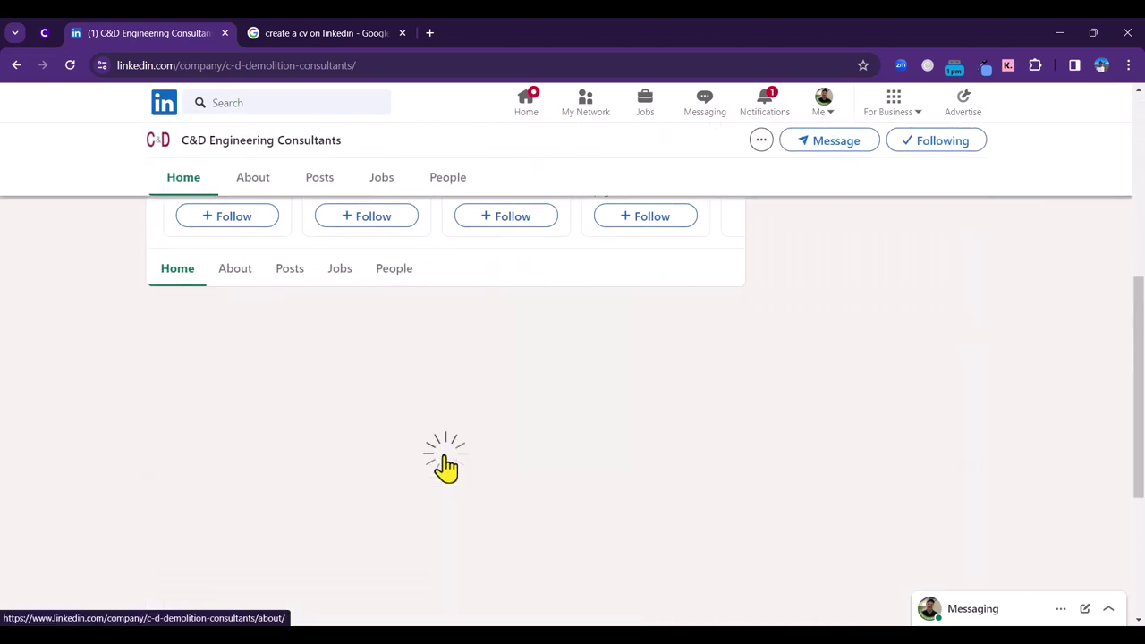
scroll(376, 420, down, 2)
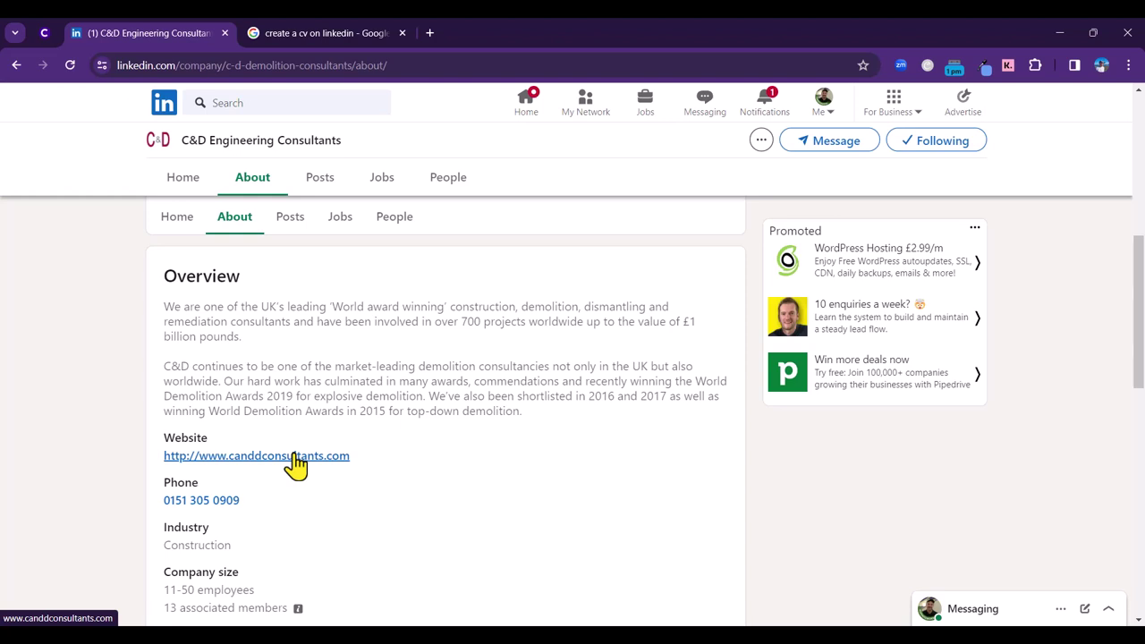
Step: In the company's Posts, expand the New Project Alert post and react with Celebrate
click(293, 229)
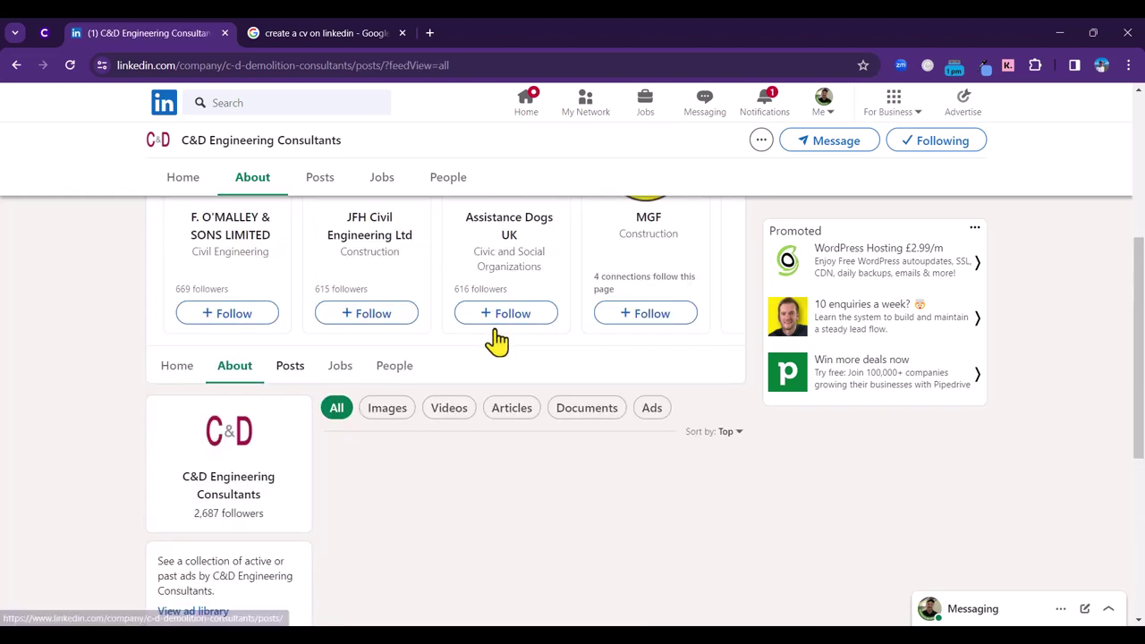
scroll(498, 341, down, 2)
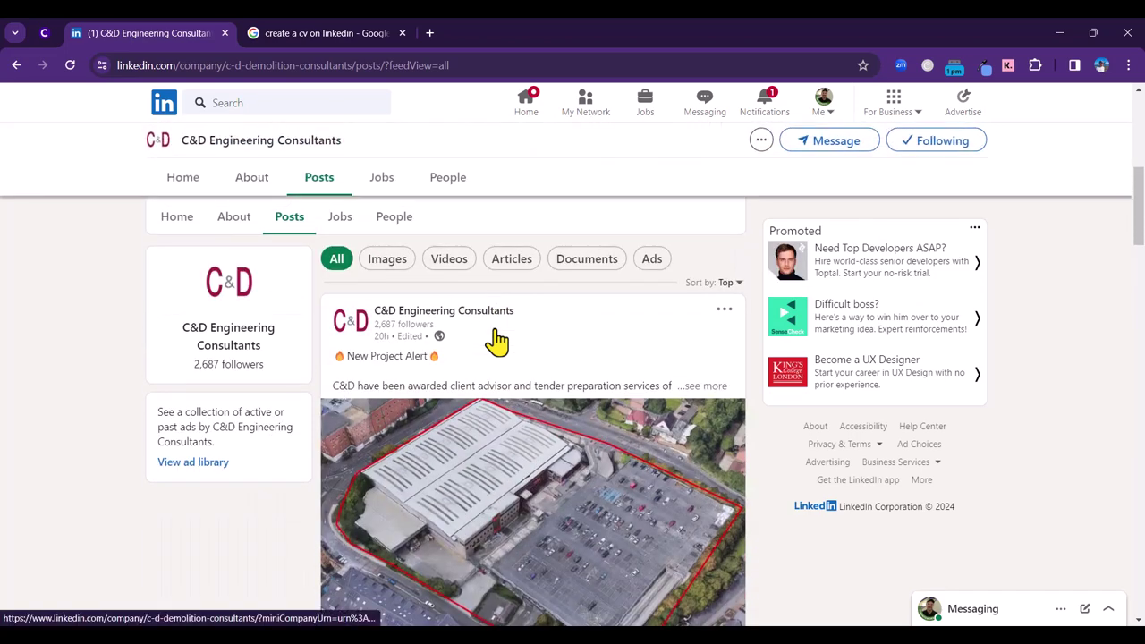
scroll(497, 341, down, 2)
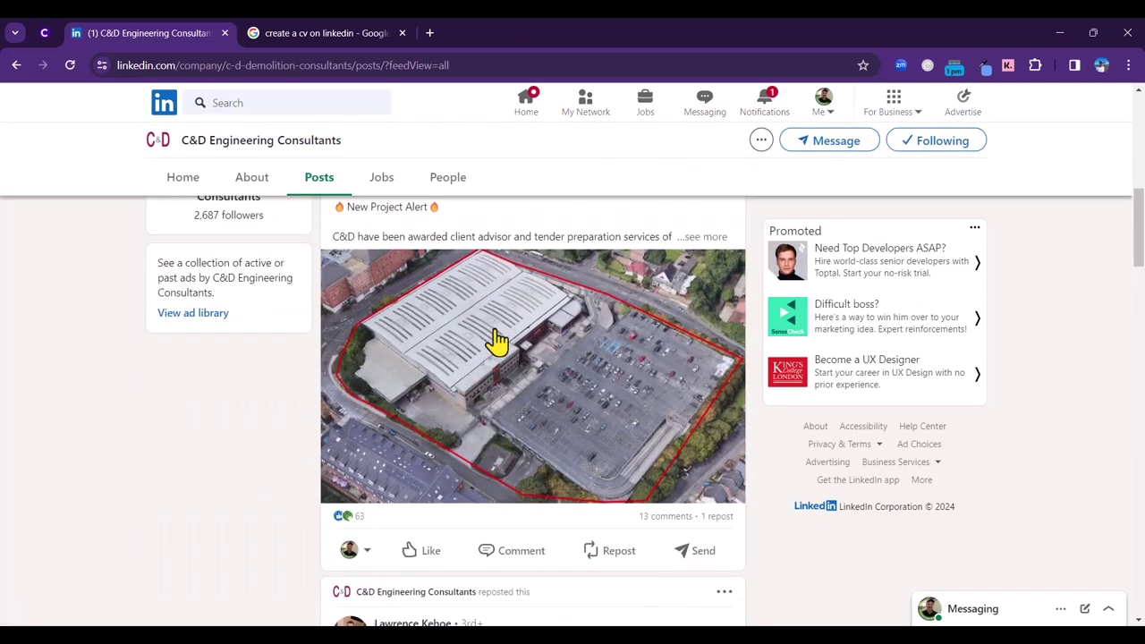
scroll(497, 341, up, 2)
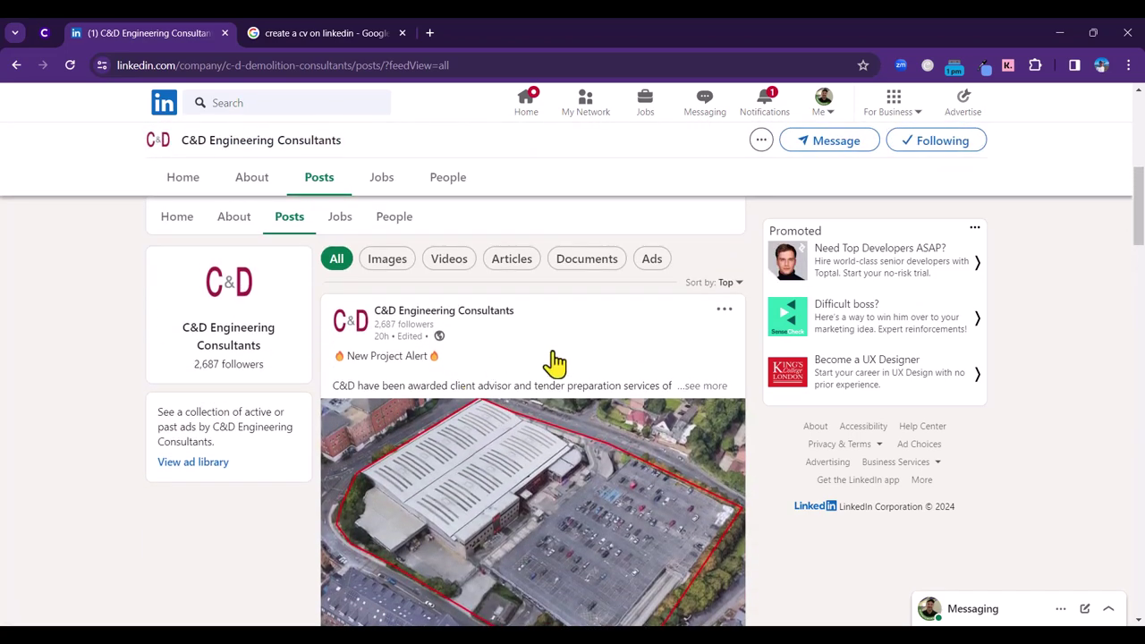
click(699, 386)
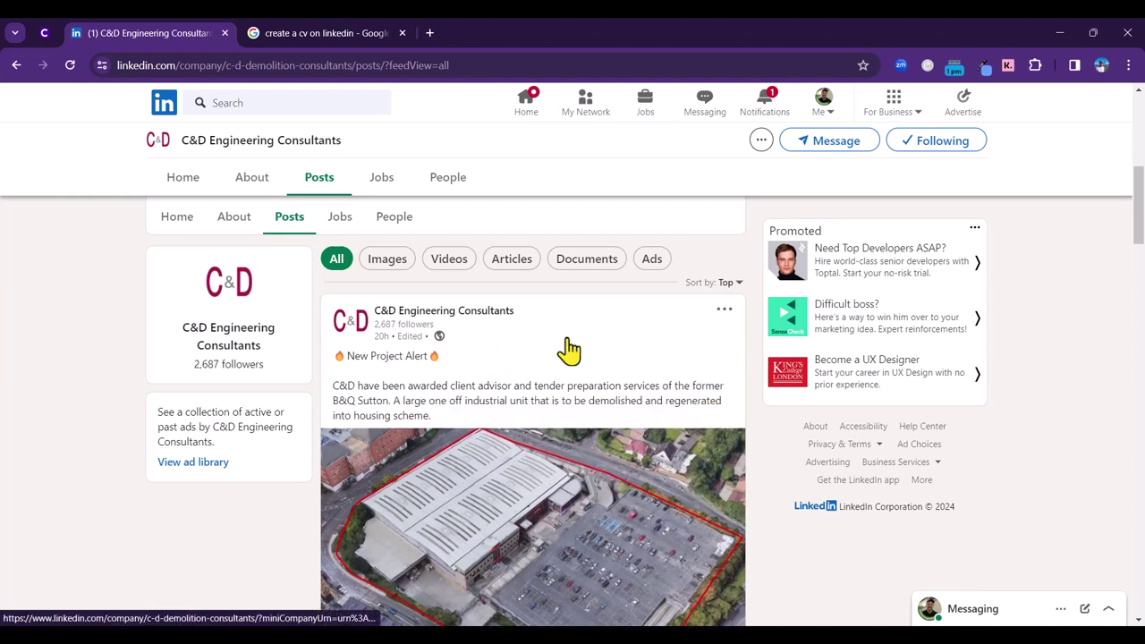
scroll(569, 350, down, 2)
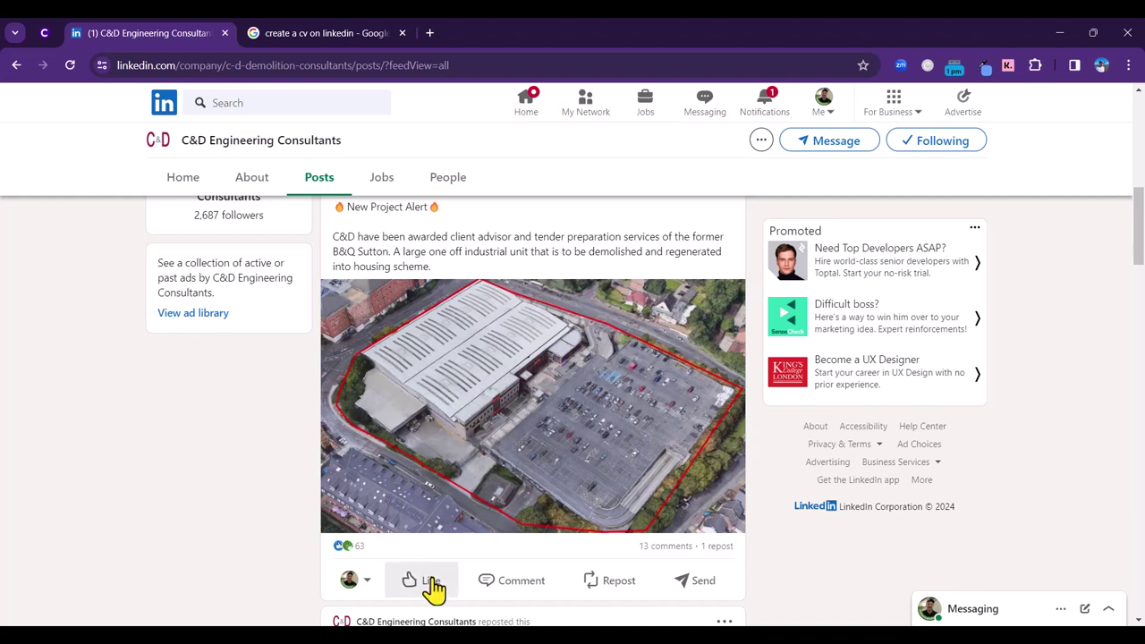
mouse_move(430, 578)
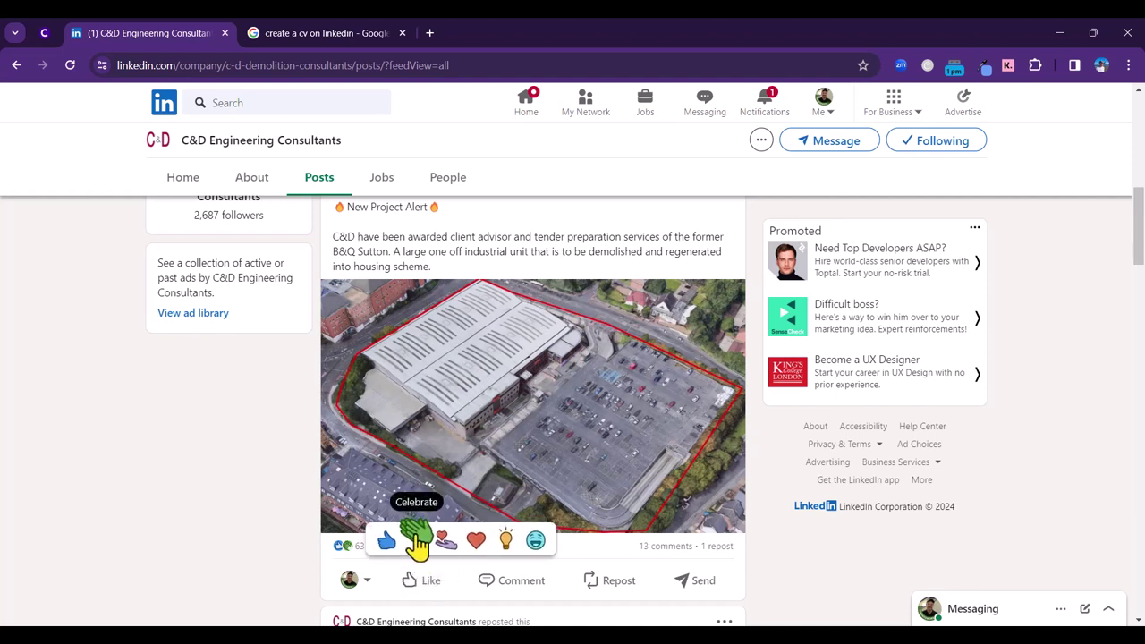
click(417, 541)
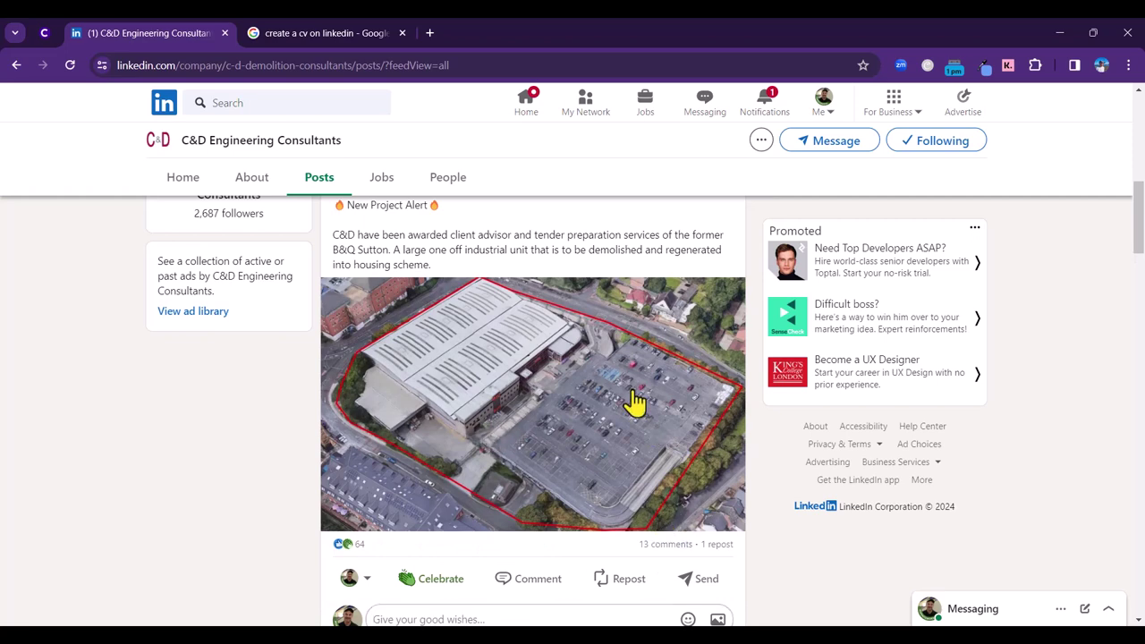
scroll(654, 441, down, 1)
scroll(653, 441, down, 5)
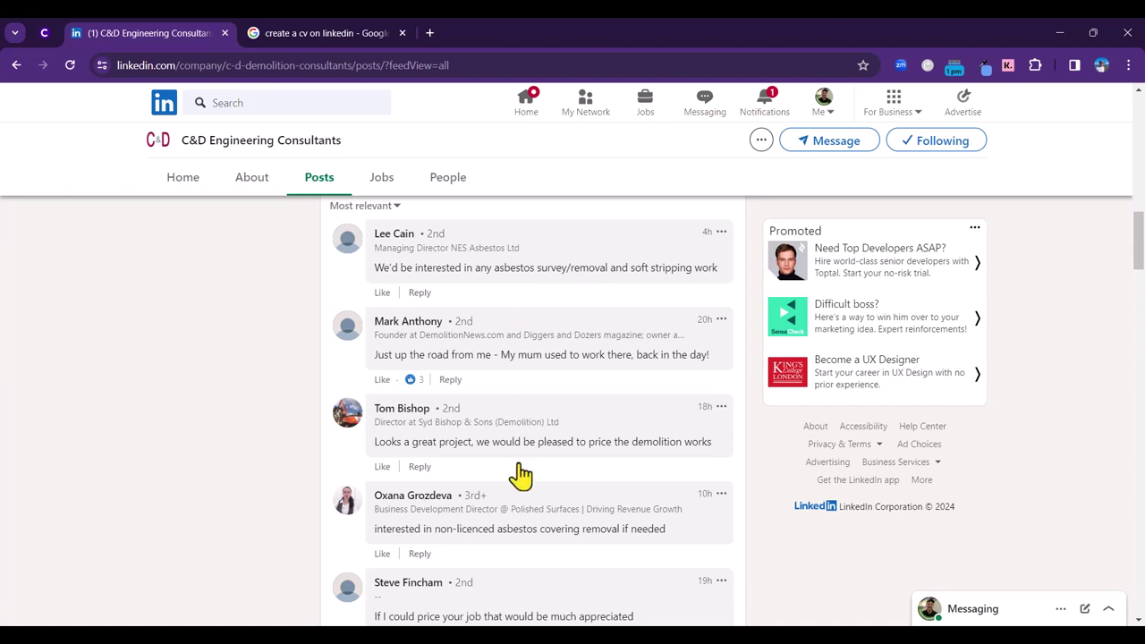
scroll(520, 469, down, 2)
scroll(550, 395, down, 2)
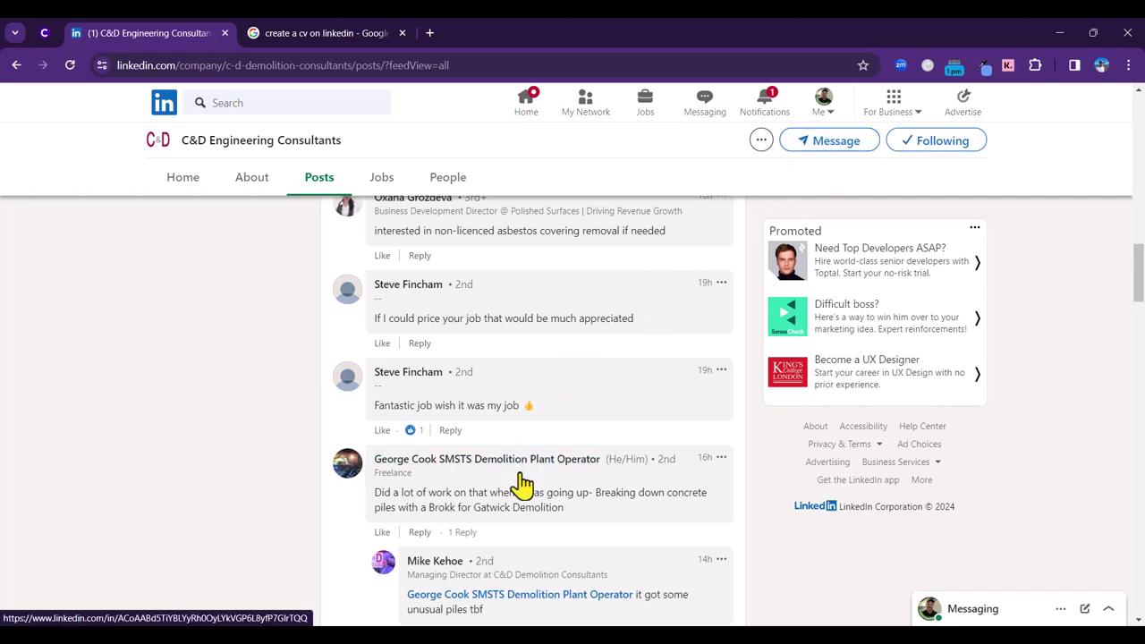
scroll(523, 483, up, 10)
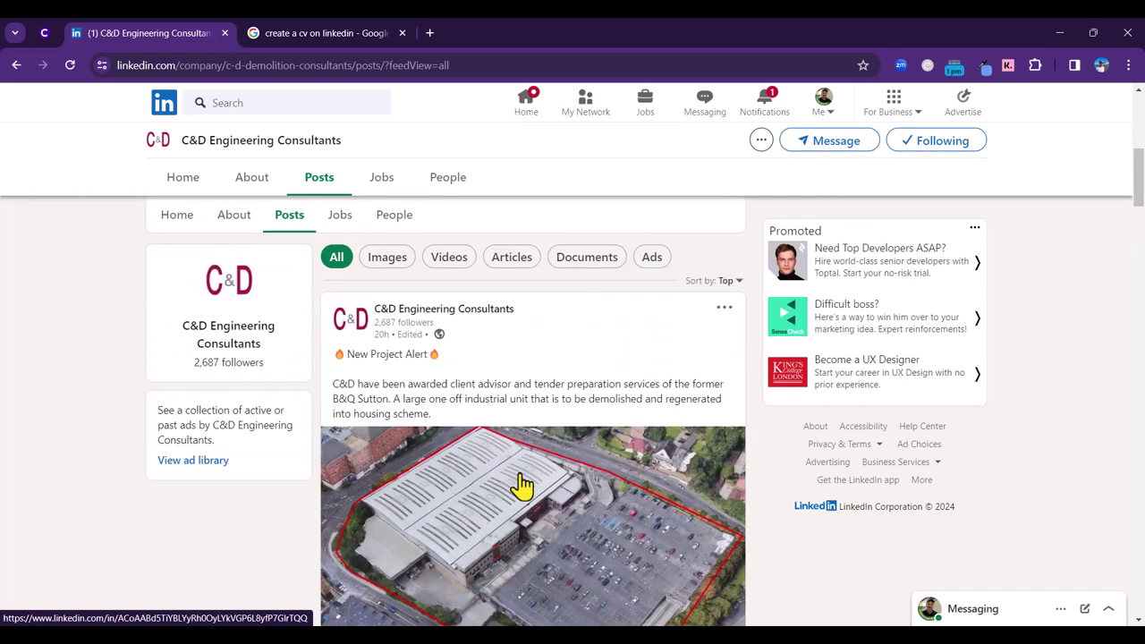
Step: Find the Throwback Thursday post and show its 5 comments
scroll(523, 486, down, 2)
scroll(518, 483, up, 2)
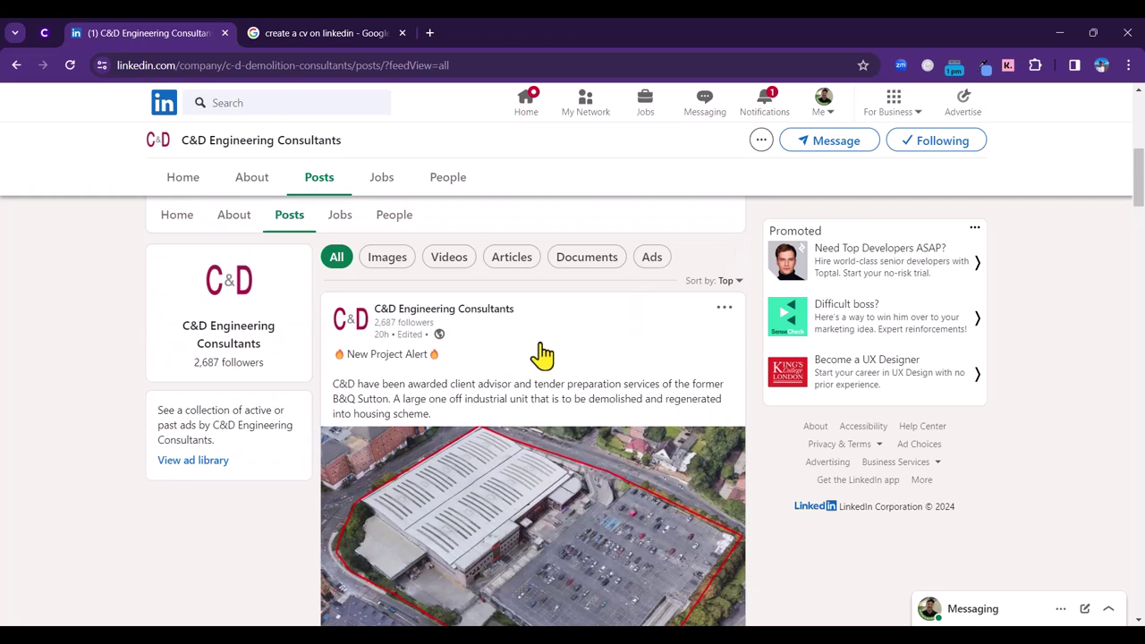
scroll(537, 350, down, 12)
scroll(534, 351, down, 10)
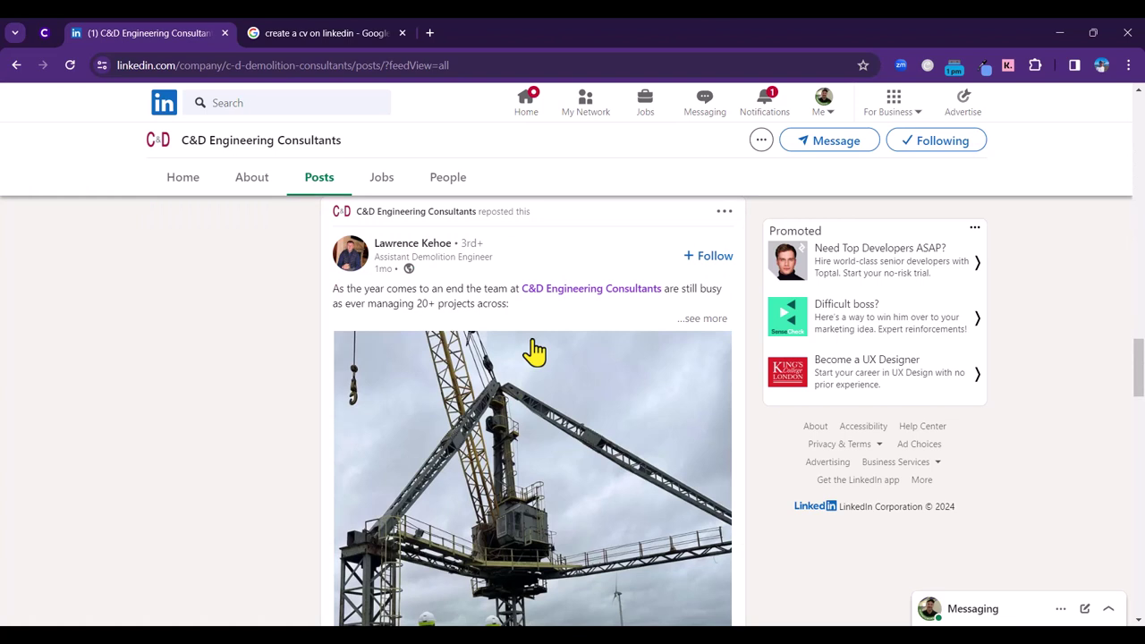
scroll(534, 352, down, 2)
scroll(534, 352, down, 2)
scroll(533, 352, down, 2)
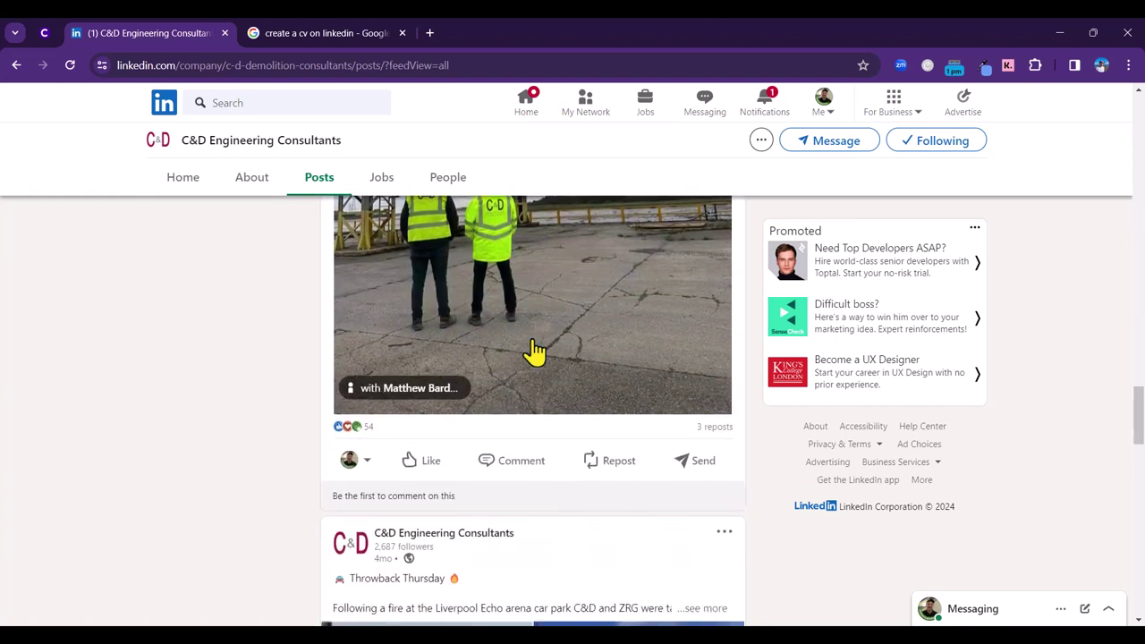
scroll(534, 352, down, 2)
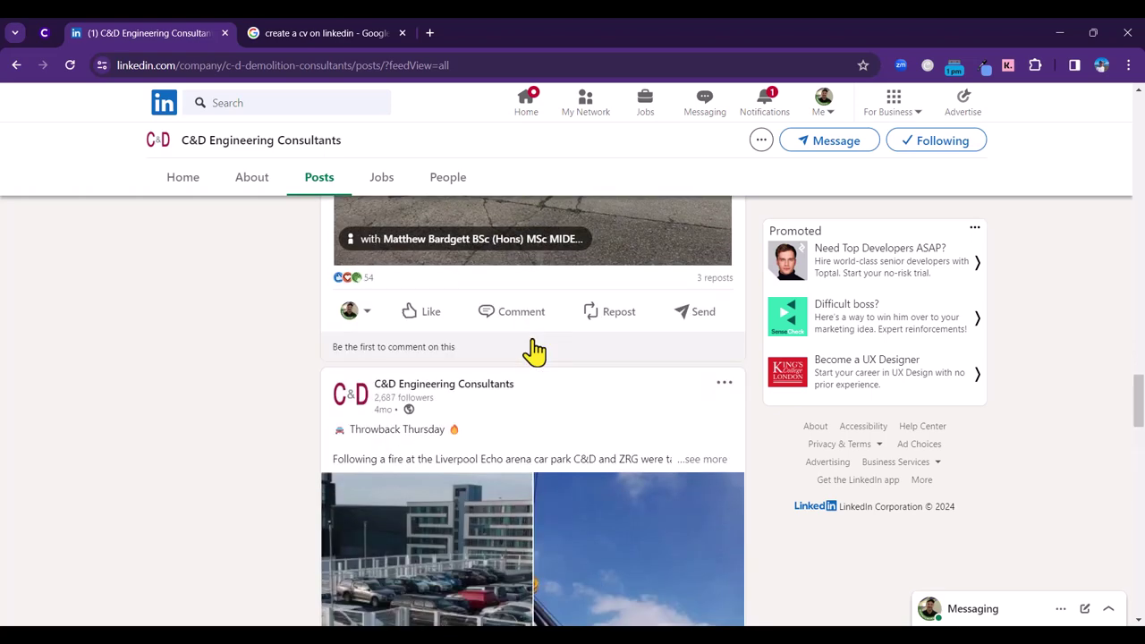
scroll(534, 352, down, 2)
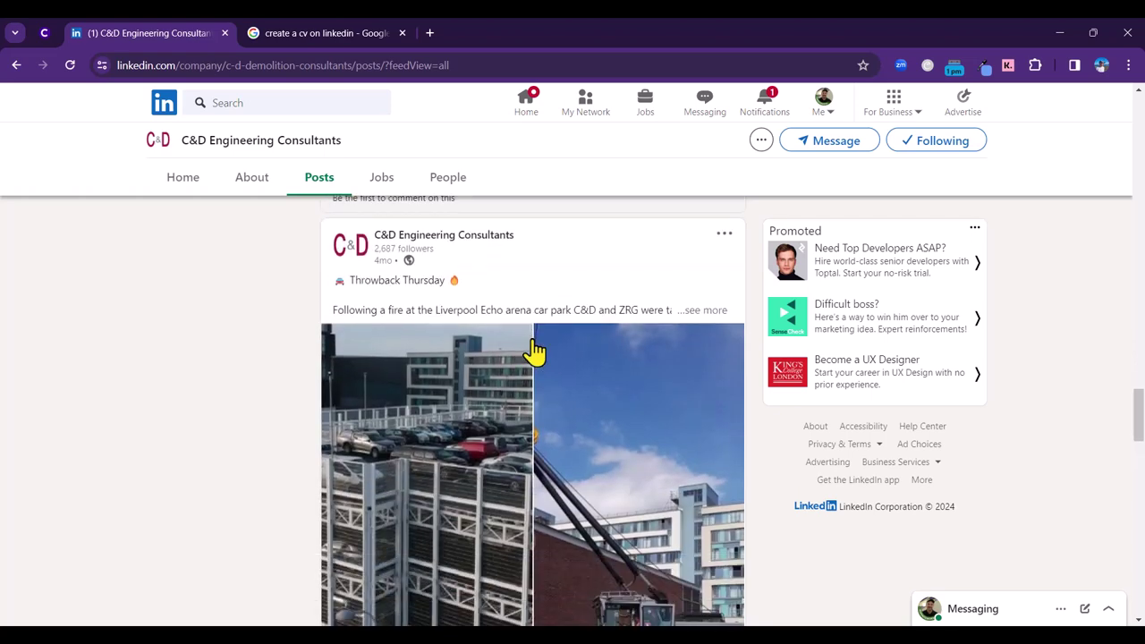
scroll(534, 351, down, 2)
scroll(534, 352, down, 2)
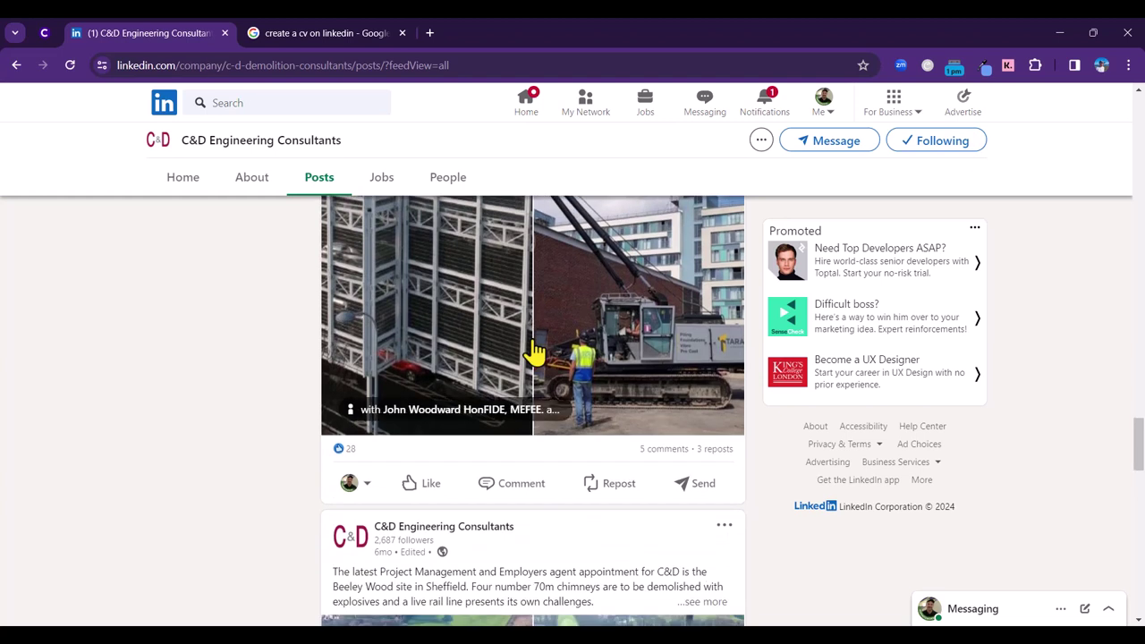
click(663, 449)
Step: Load the previous replies in the first comment thread
scroll(595, 386, down, 2)
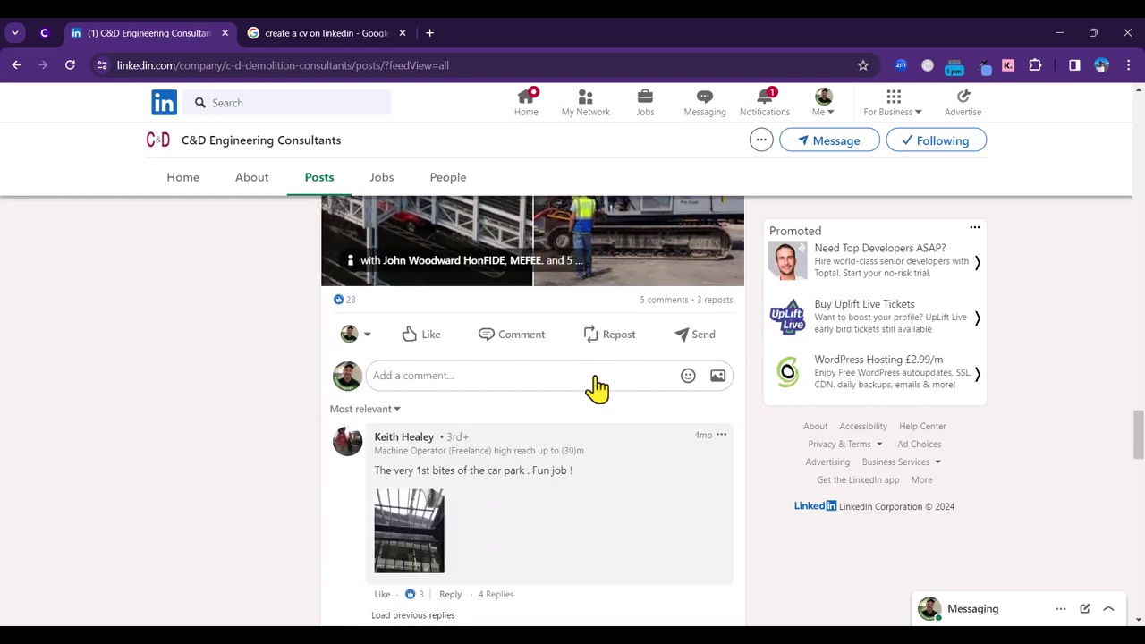
scroll(597, 386, down, 2)
scroll(598, 387, down, 2)
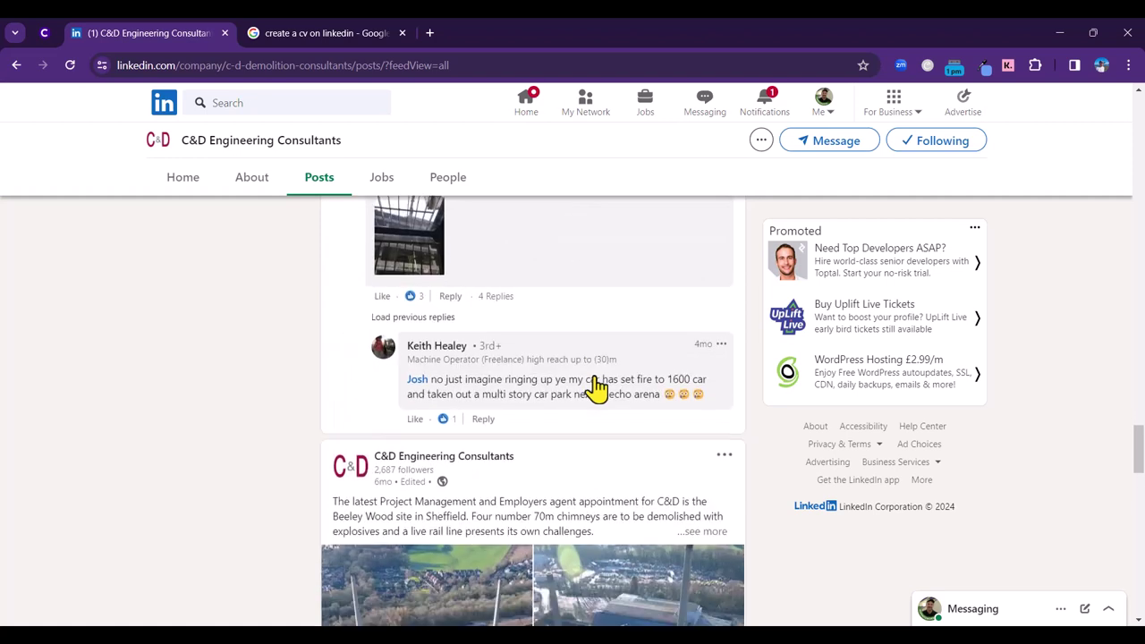
scroll(596, 387, up, 2)
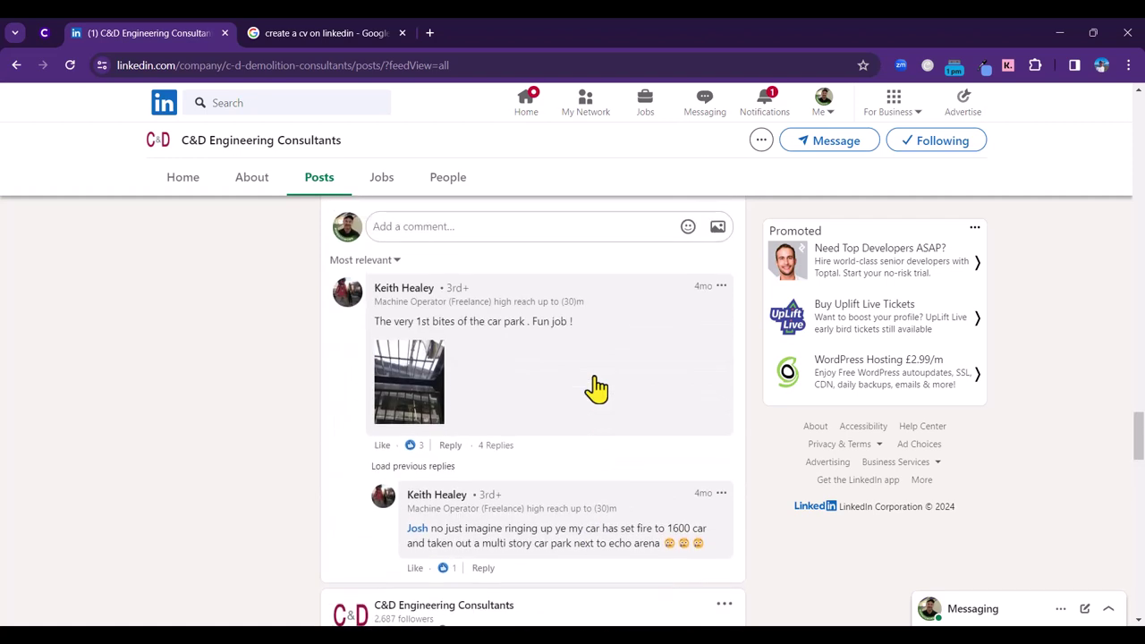
click(425, 467)
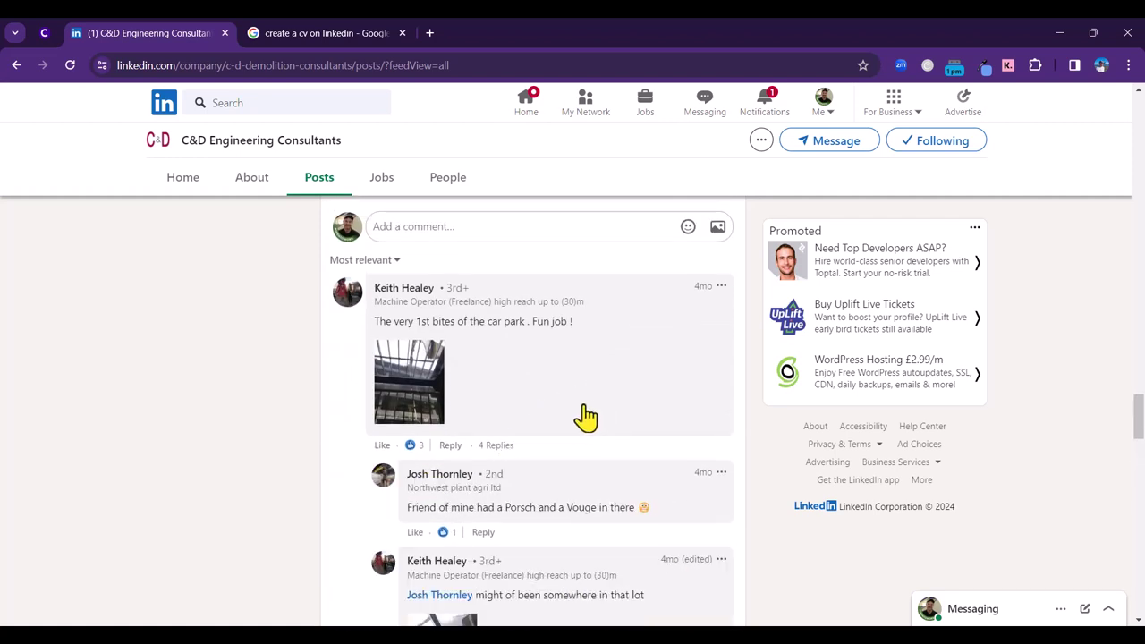
scroll(586, 416, up, 6)
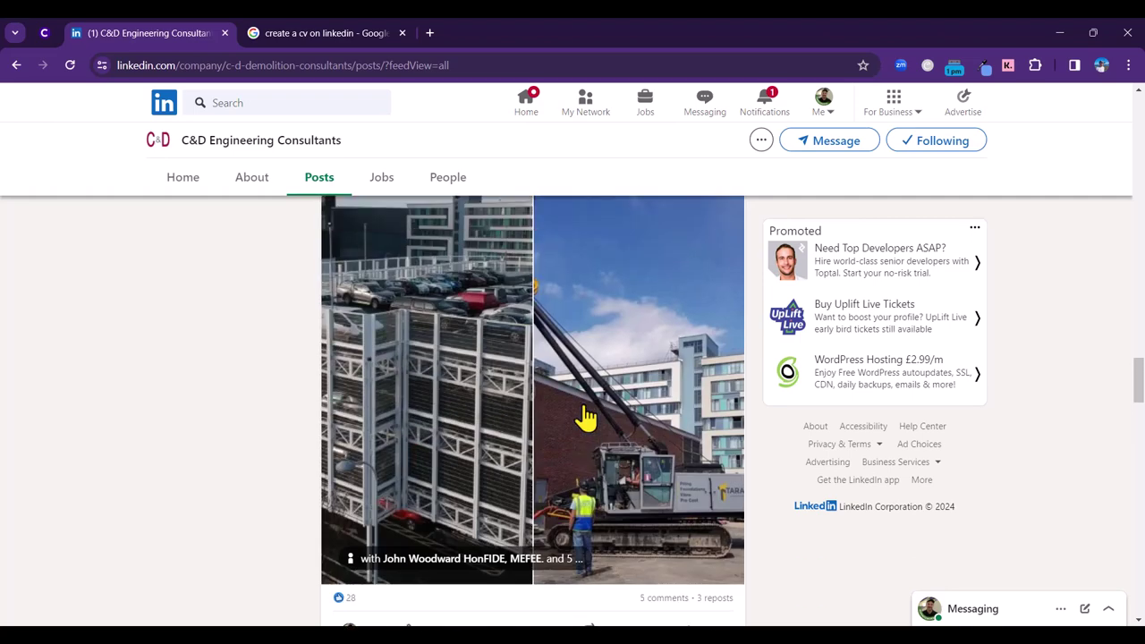
scroll(585, 416, up, 3)
scroll(586, 416, down, 2)
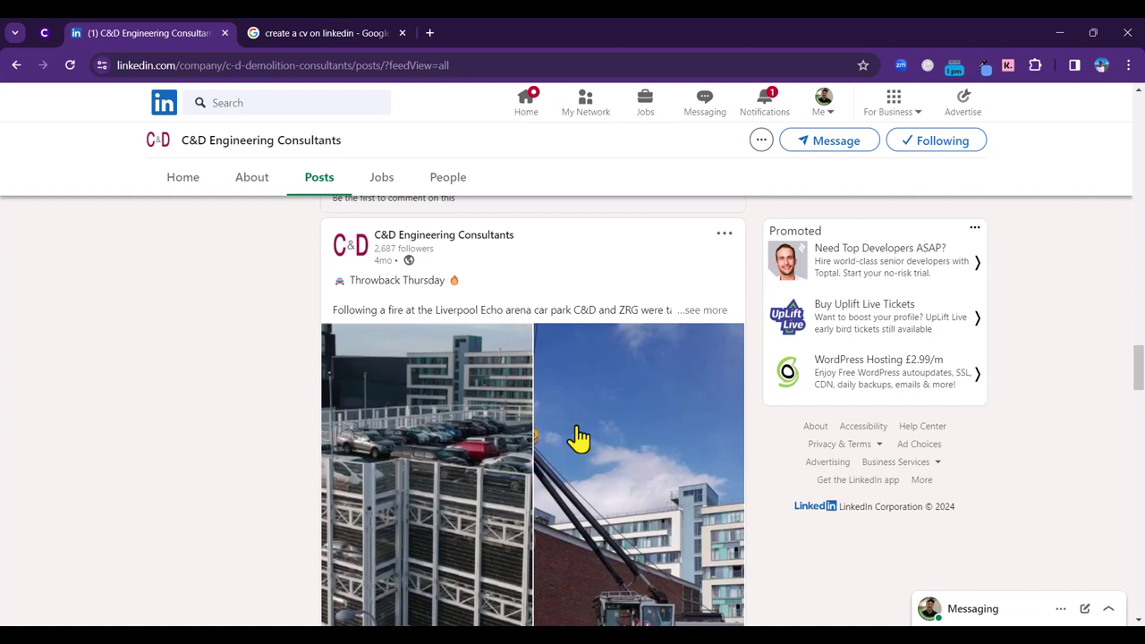
Step: Repost the Throwback Thursday post using 'Repost with your thoughts'
scroll(579, 438, down, 5)
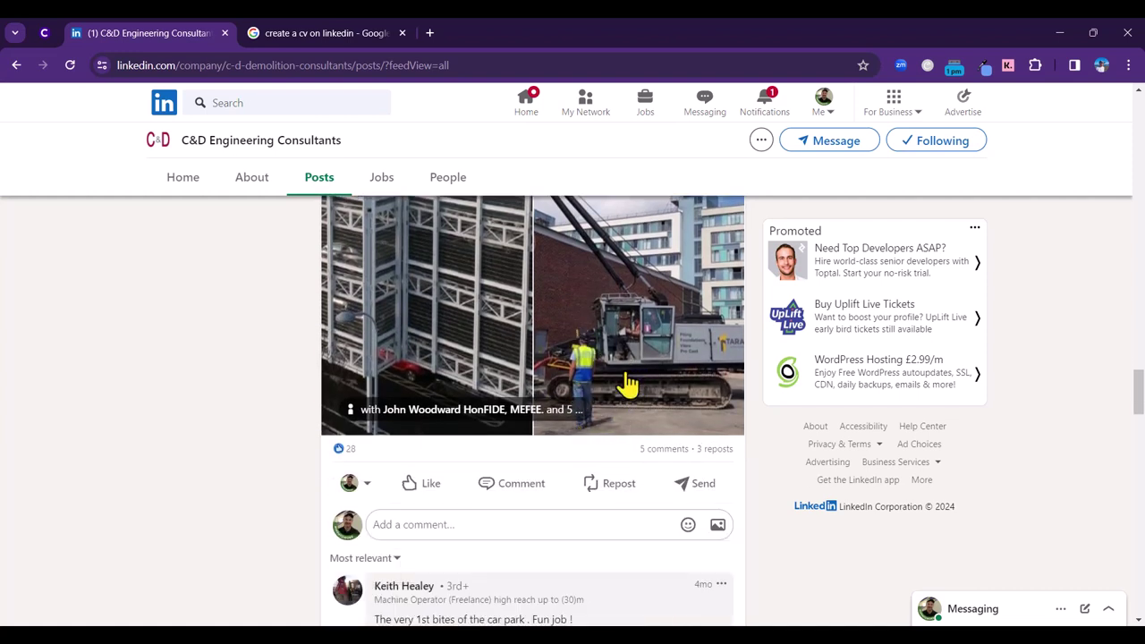
click(606, 490)
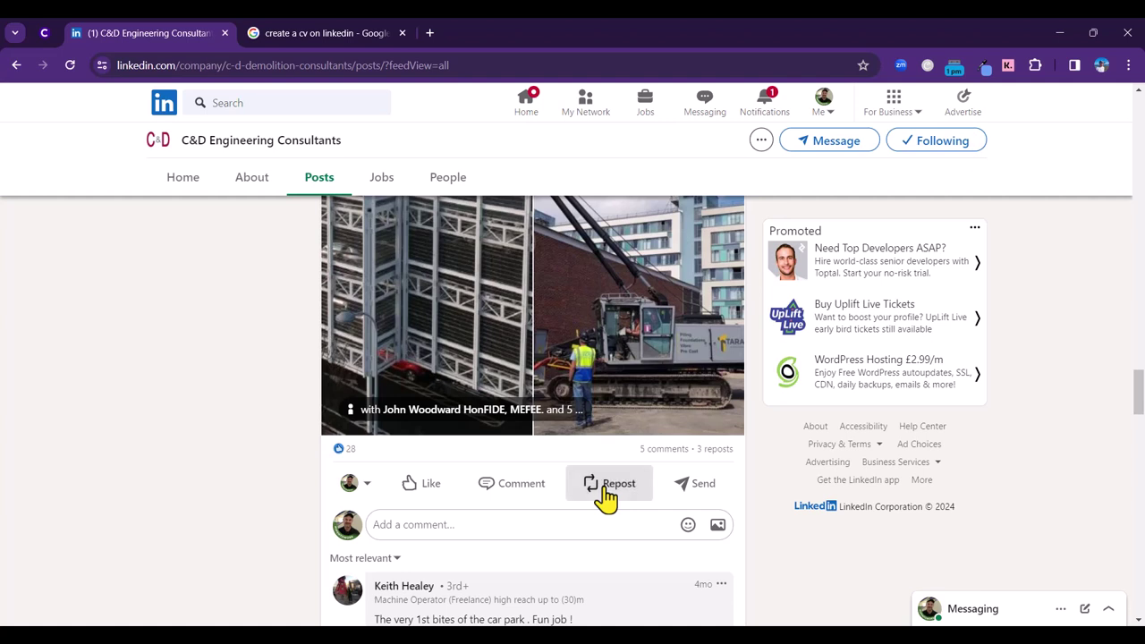
click(606, 492)
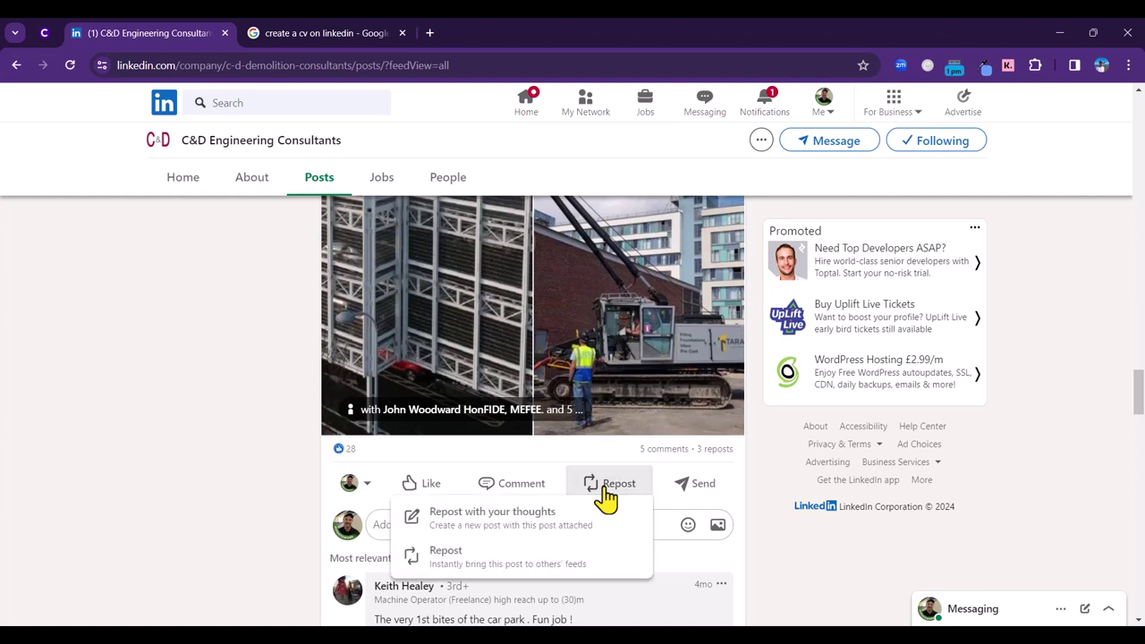
click(490, 525)
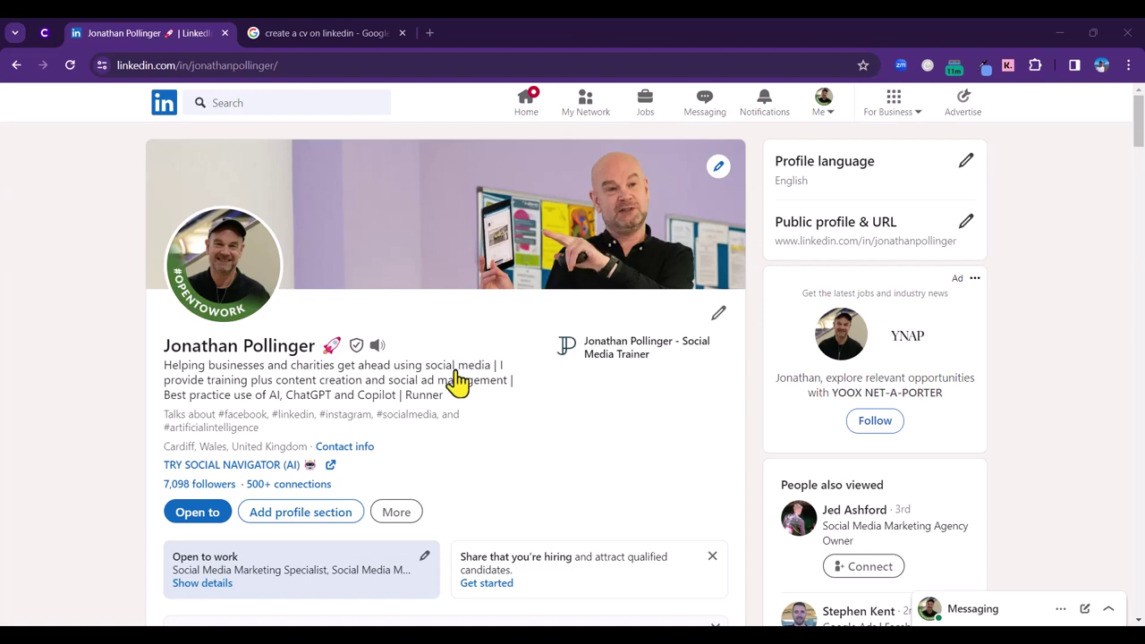
Step: Show the profile's More actions: Send profile in a message, Save to PDF, Build a resume
click(395, 515)
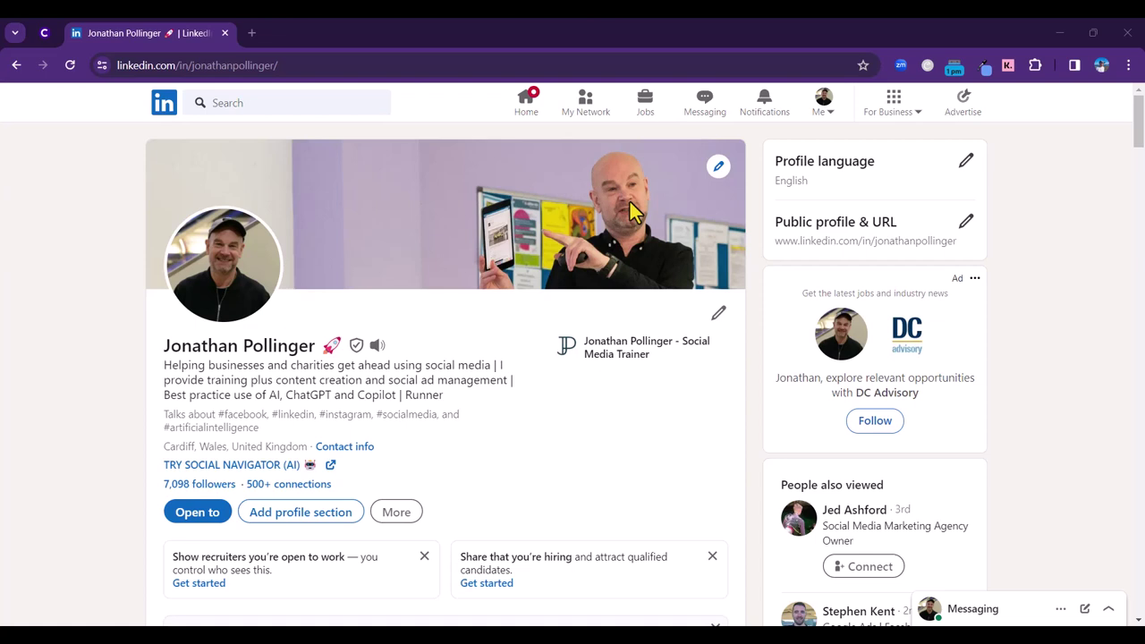
Step: Open the open-to-work preferences and add Social Media Manager as a job title
click(310, 589)
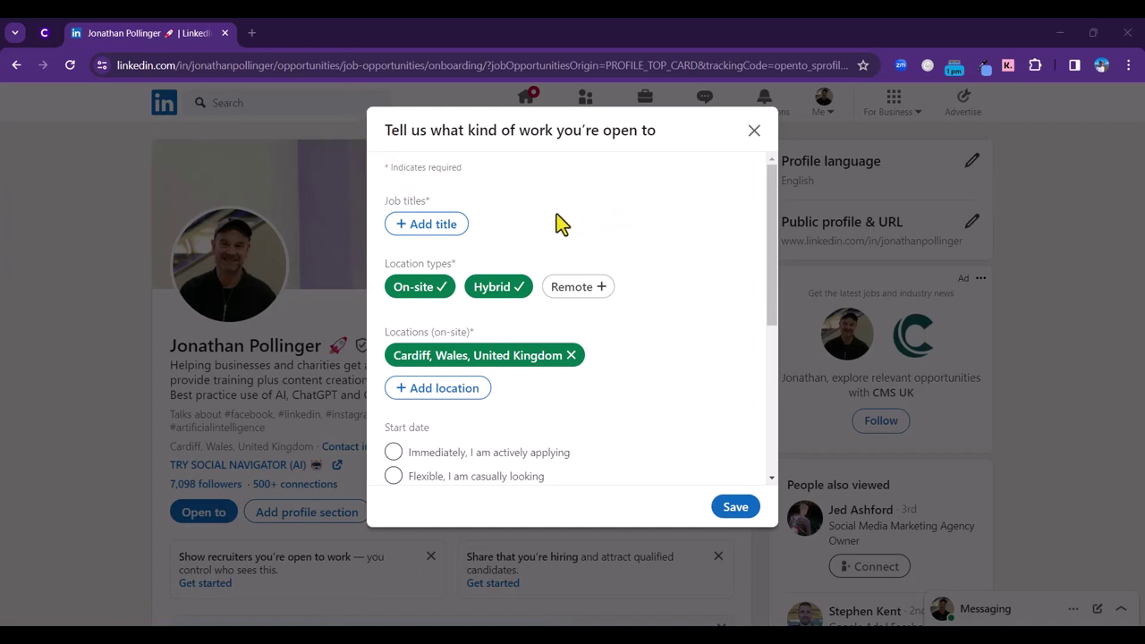
click(431, 235)
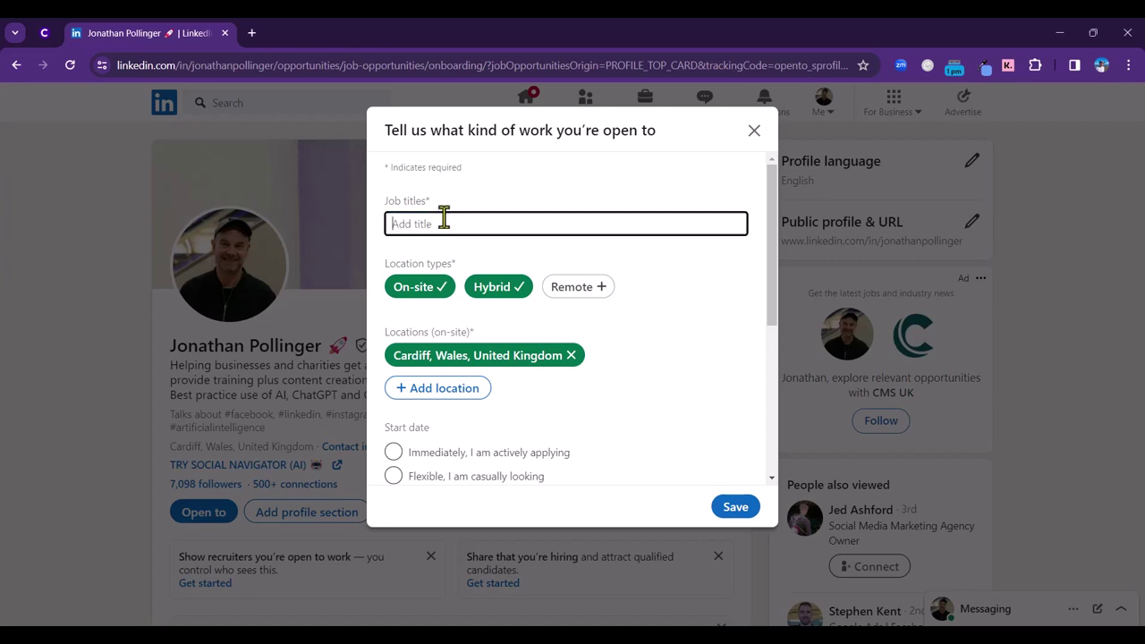
text(Social )
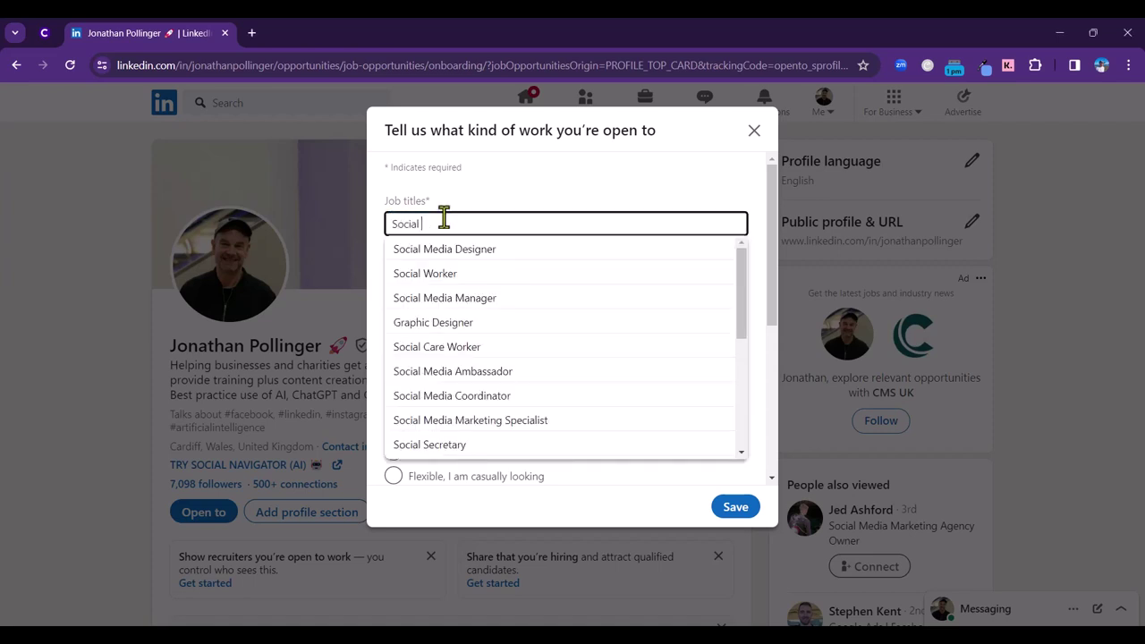
text(media)
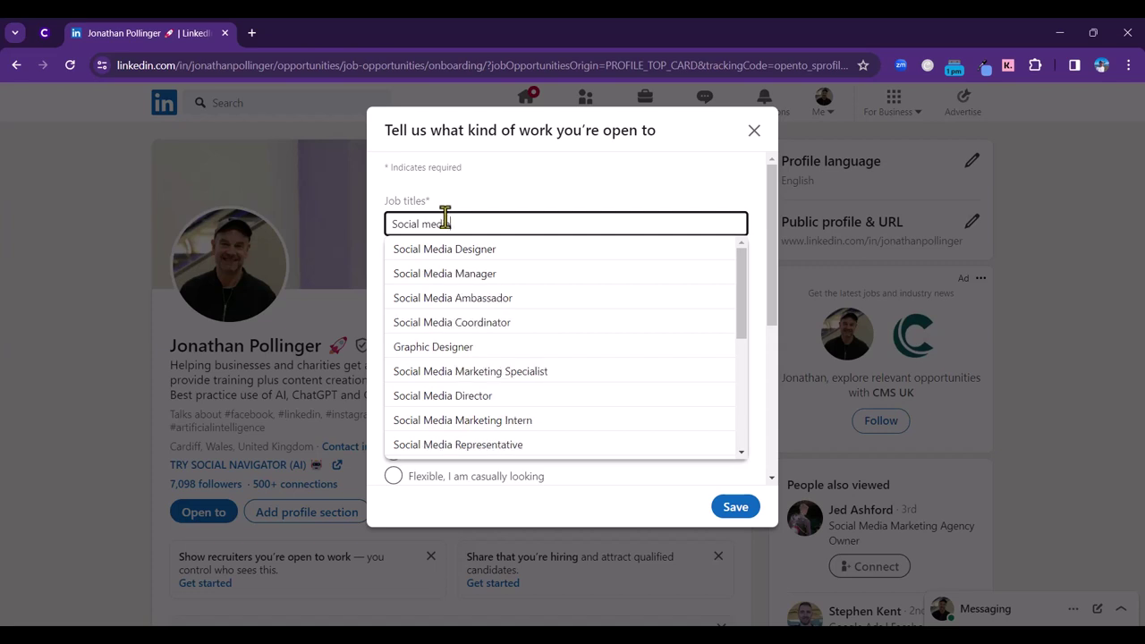
click(471, 273)
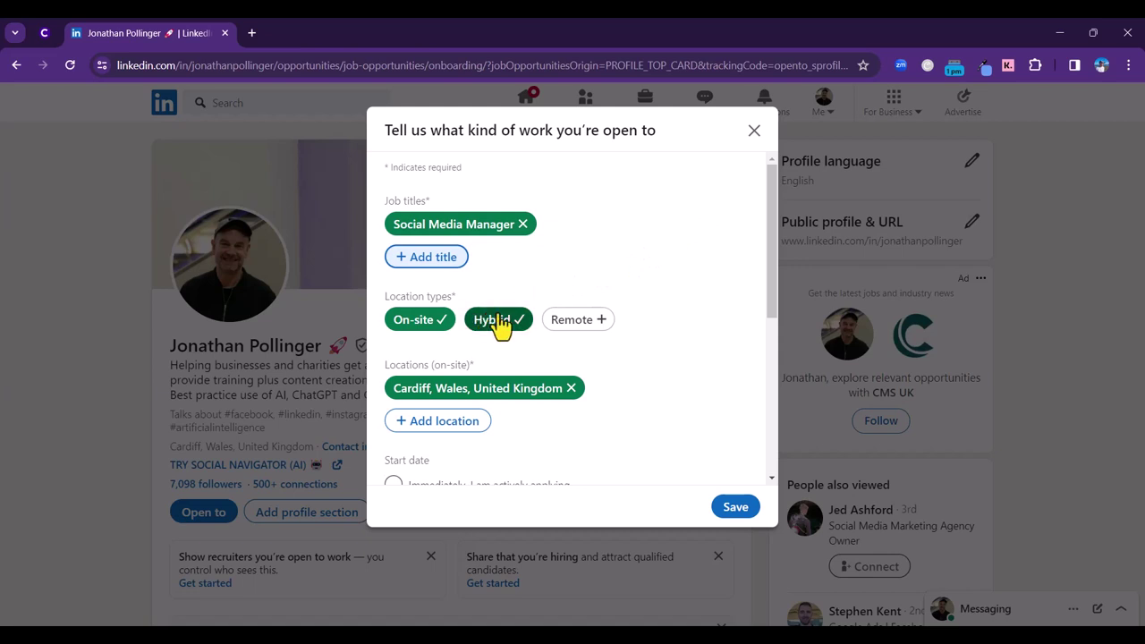
Step: Set start date to Flexible, visibility to All LinkedIn members, and save the preferences
drag(770, 279, 771, 343)
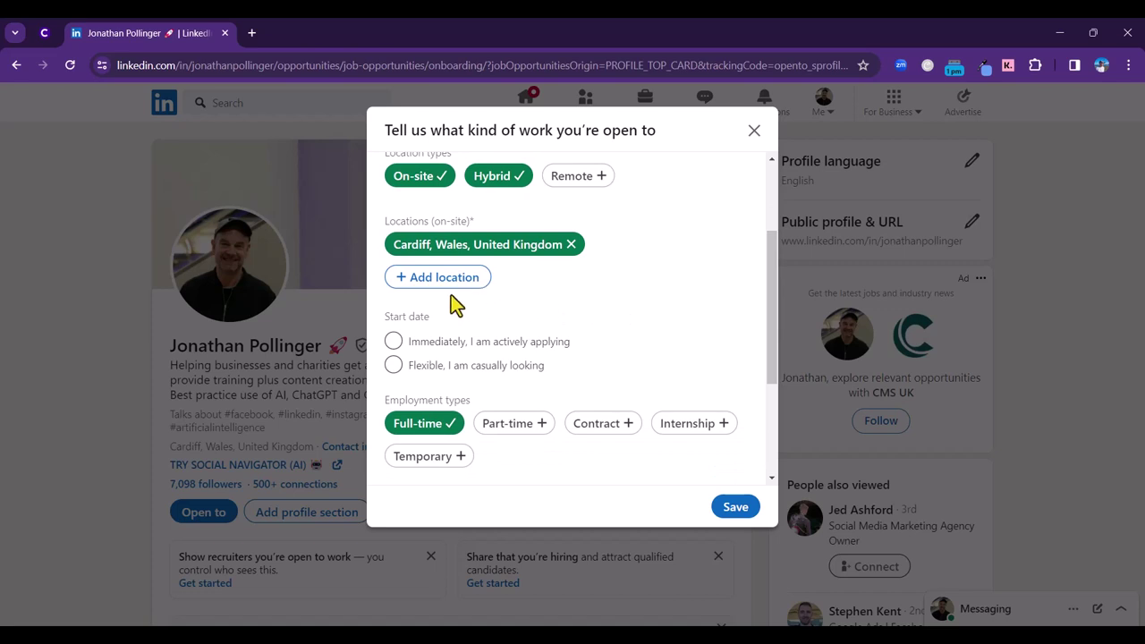
click(397, 365)
drag(772, 328, 774, 388)
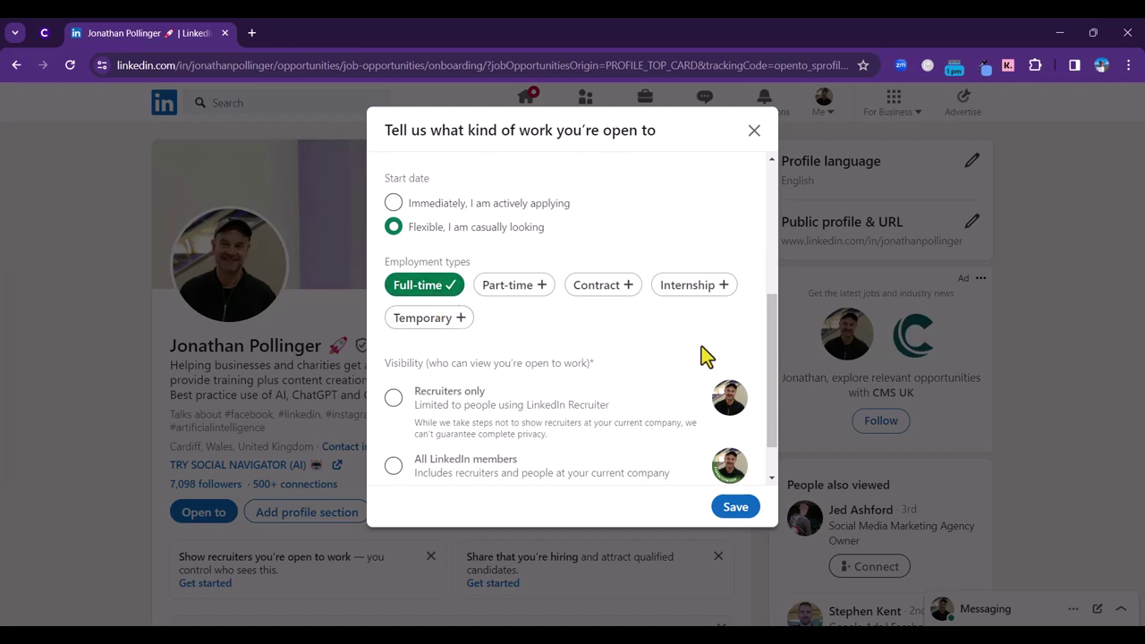
scroll(770, 384, down, 2)
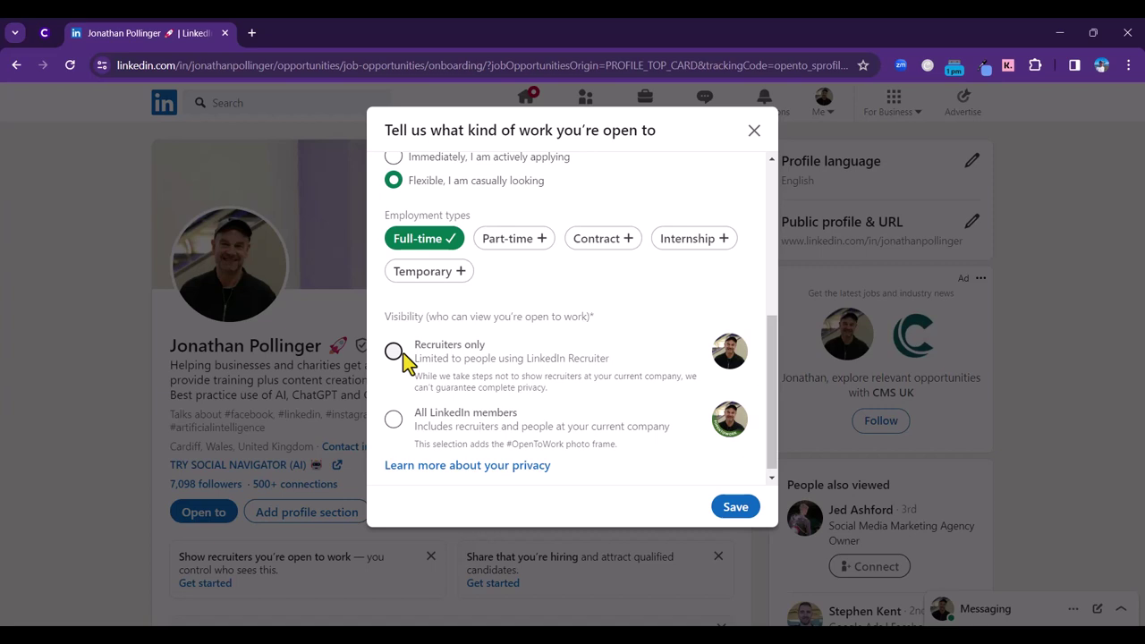
click(393, 421)
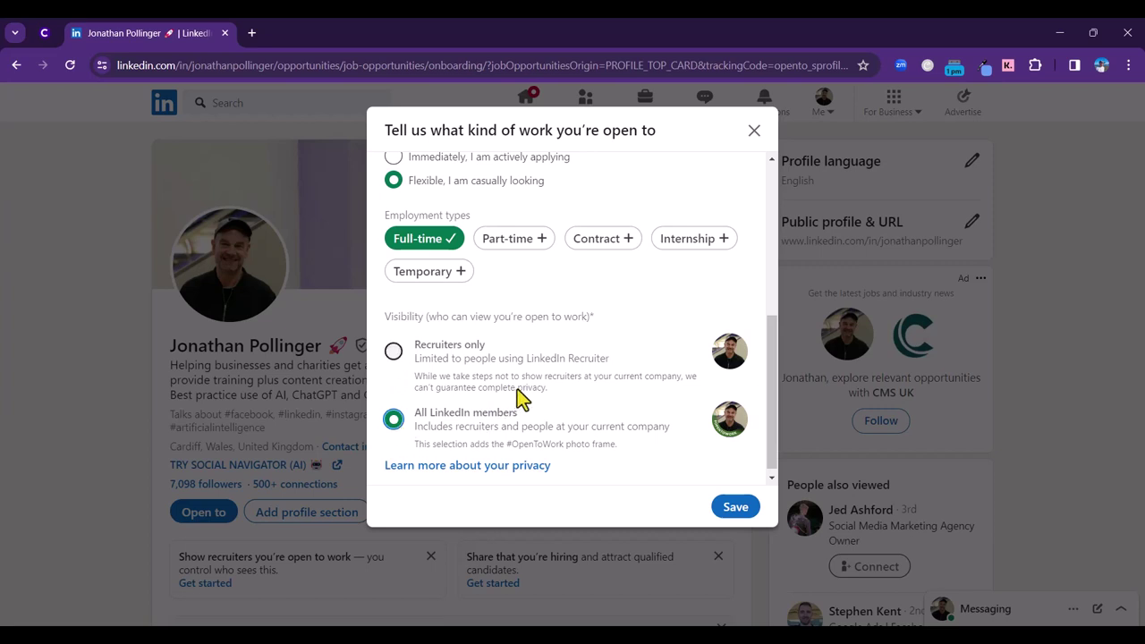
click(735, 516)
click(735, 510)
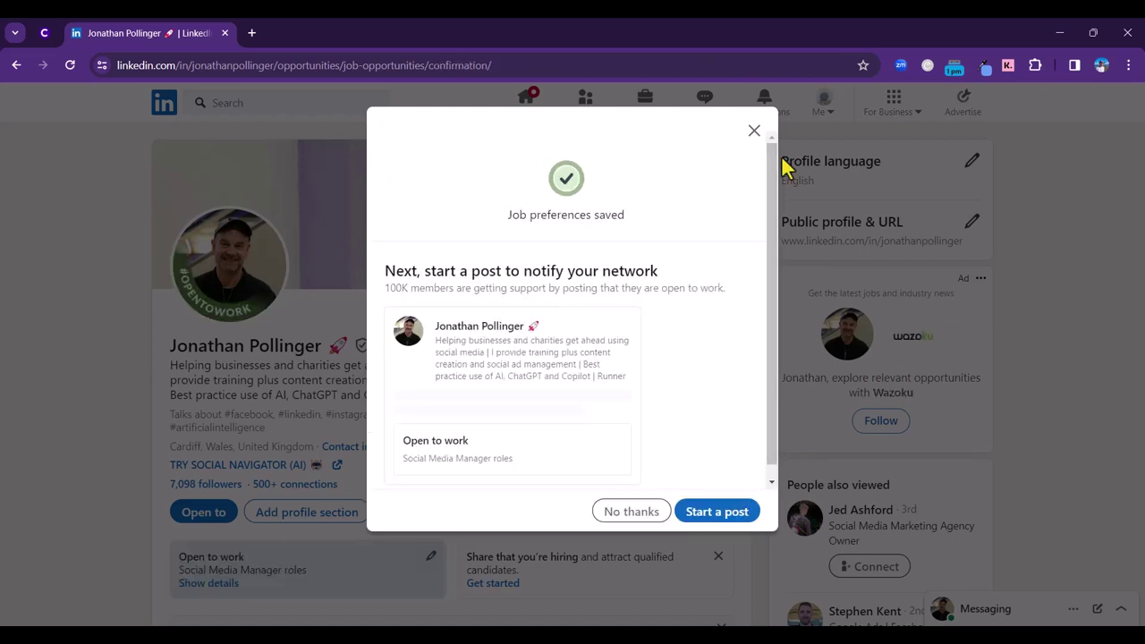
Step: Dismiss the confirmation that the job preferences were saved
click(754, 132)
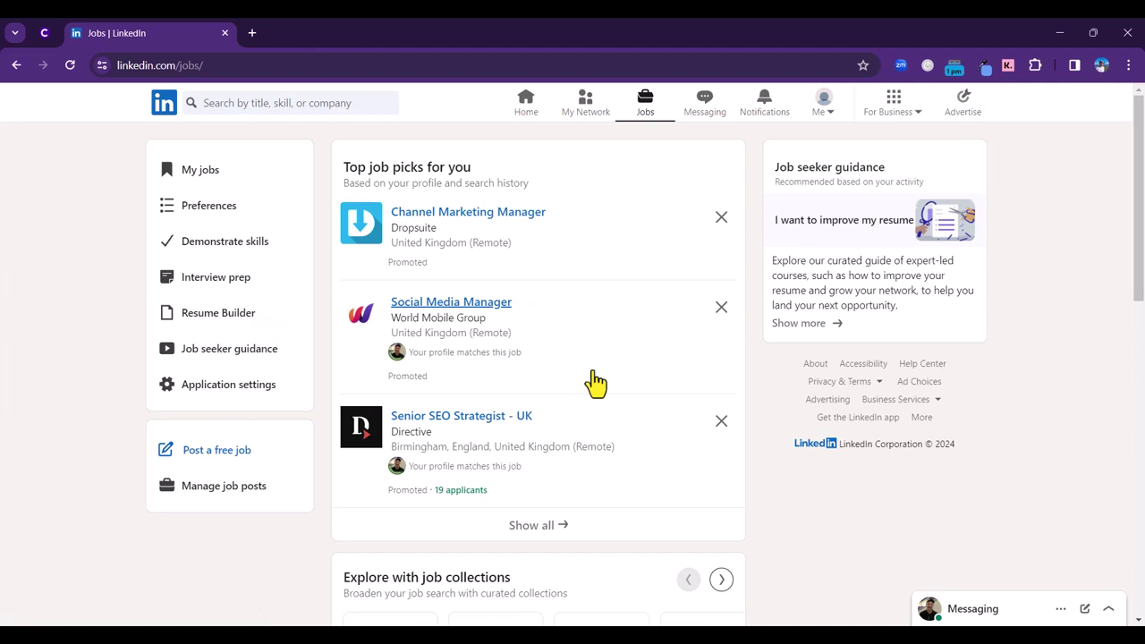
Step: Scroll down through the Jobs page's top picks and collections, then back to the top
scroll(595, 383, down, 3)
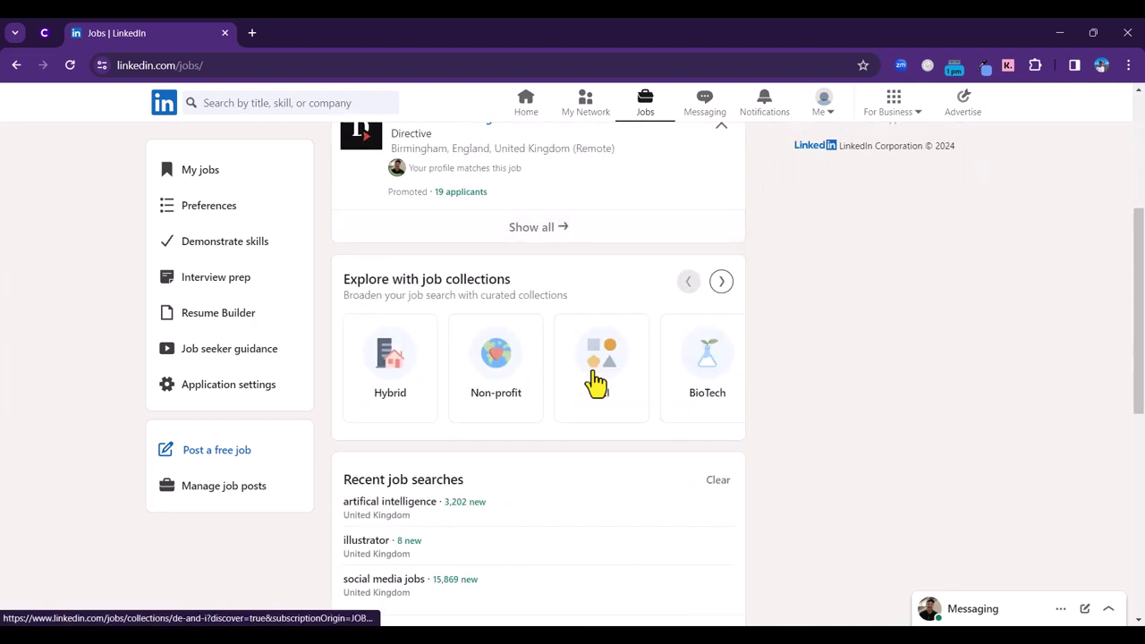
scroll(594, 382, down, 2)
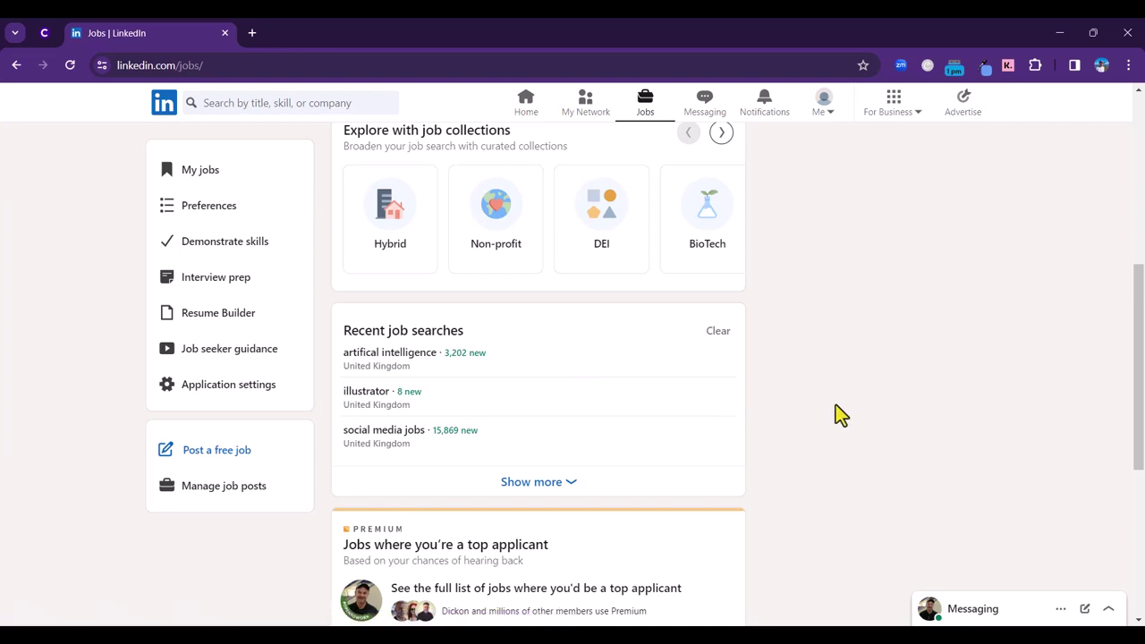
scroll(835, 412, up, 3)
scroll(835, 411, up, 2)
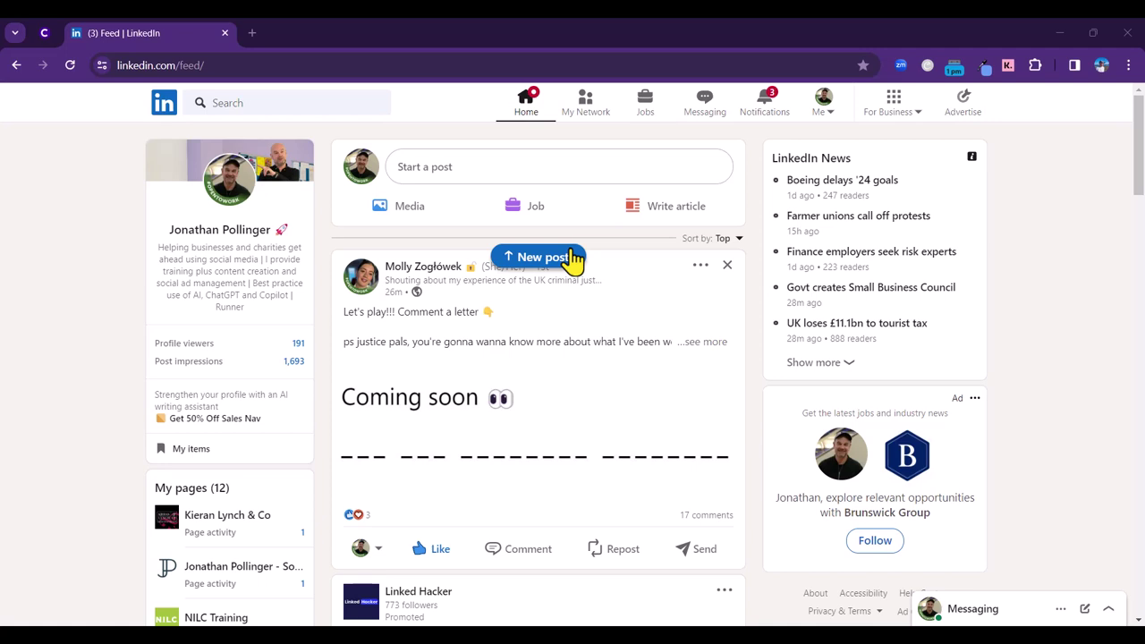
click(646, 119)
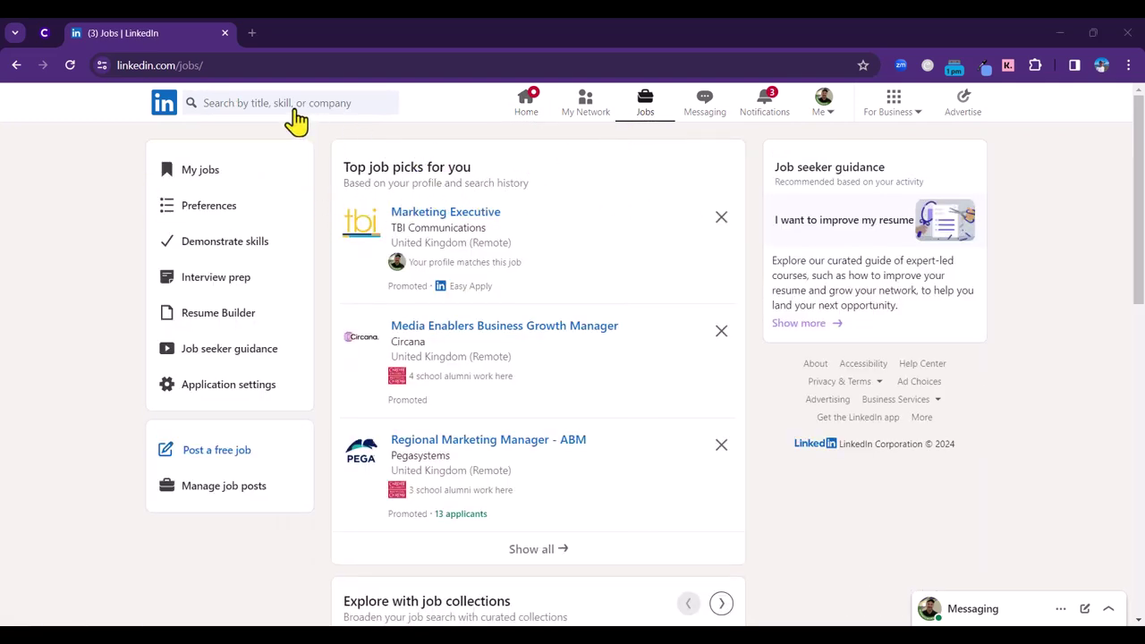
Step: Search for 'chemical engineer' jobs located in Manchester, England, United Kingdom
click(259, 107)
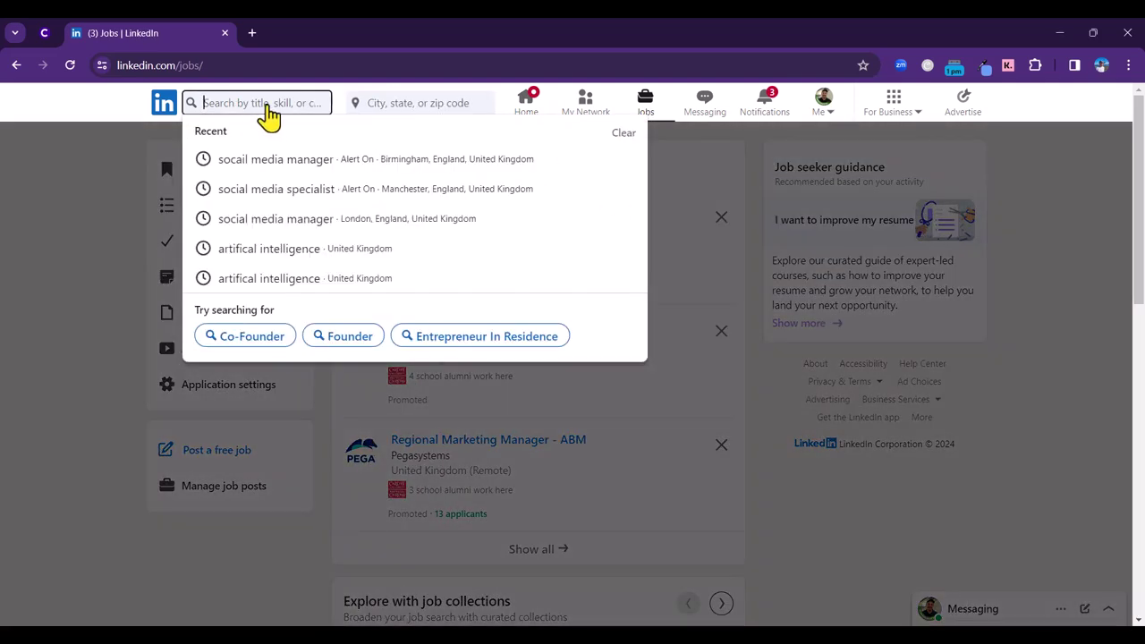
text(chemica)
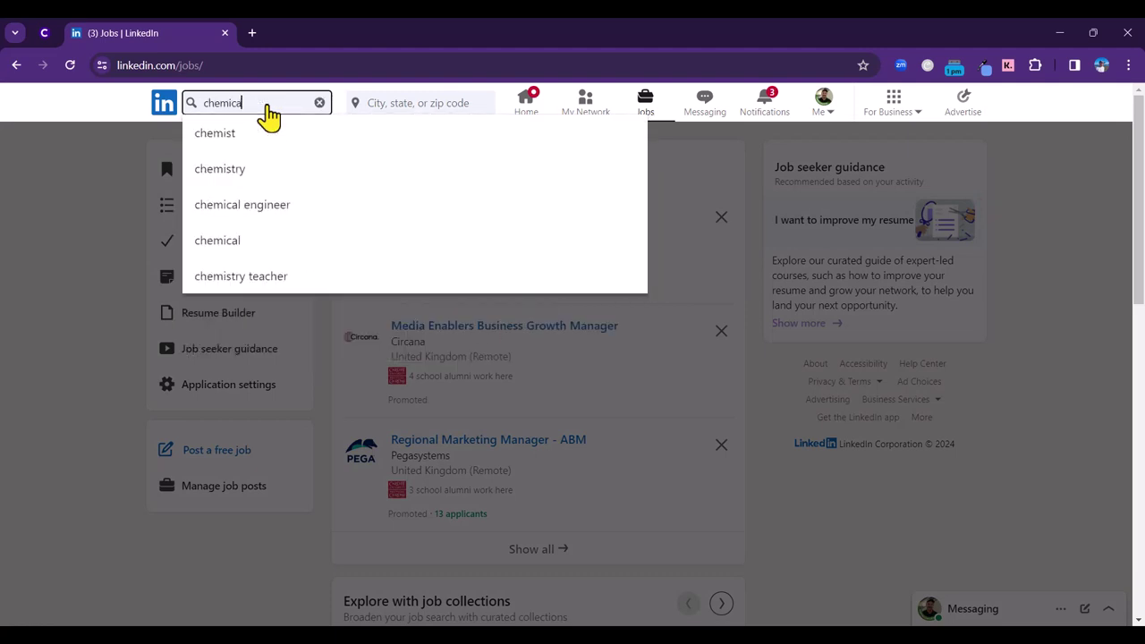
text(l engineer)
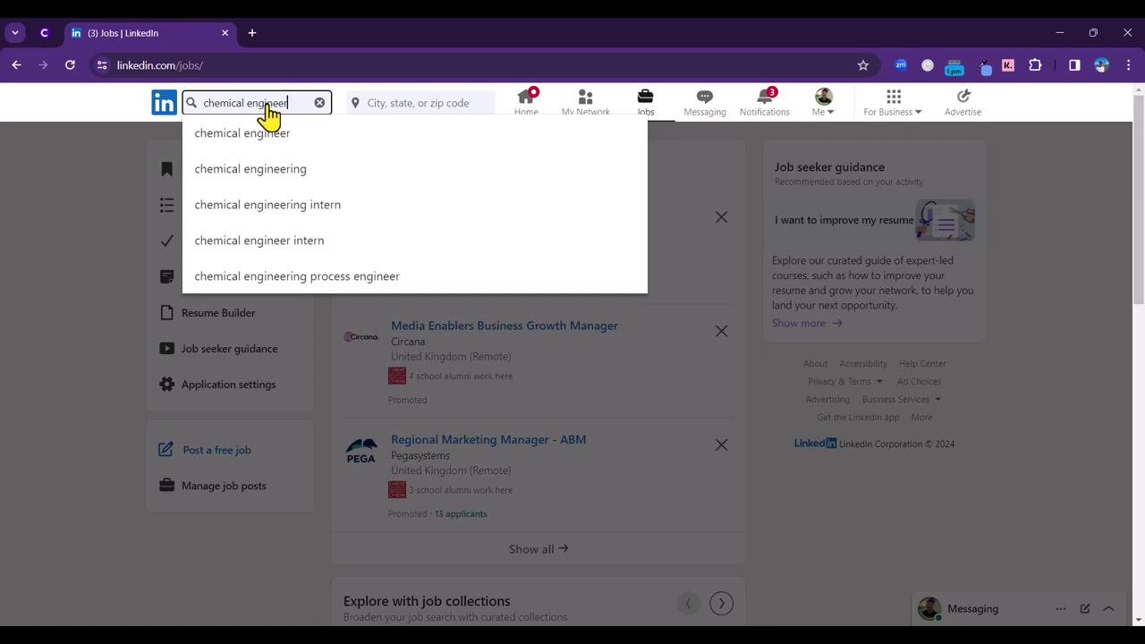
click(398, 115)
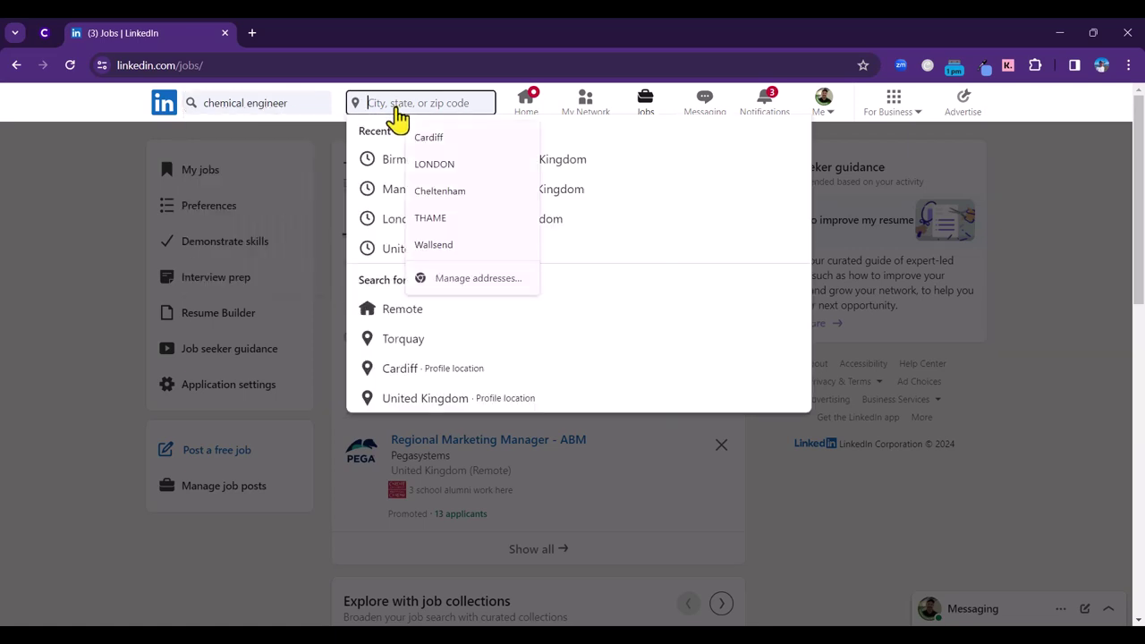
text(ma)
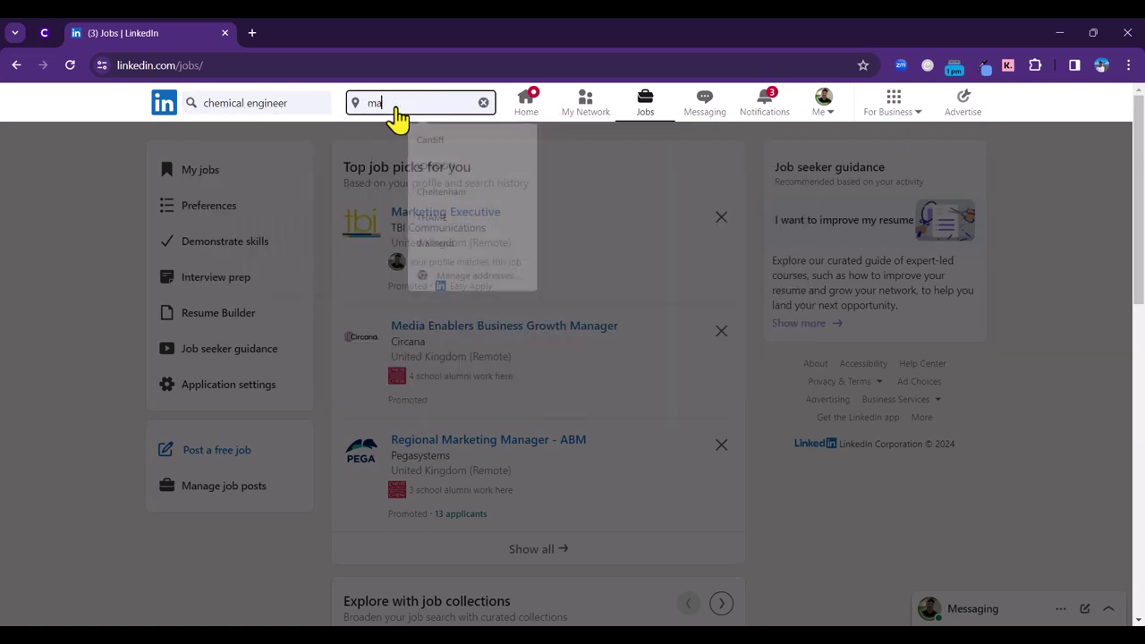
text(nchester)
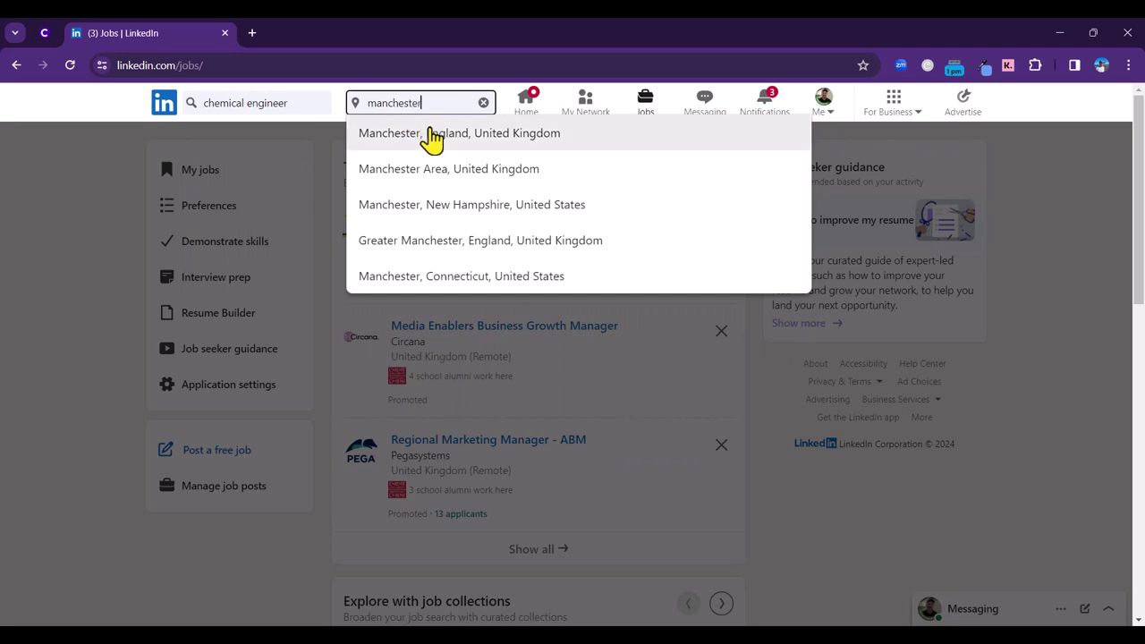
click(430, 136)
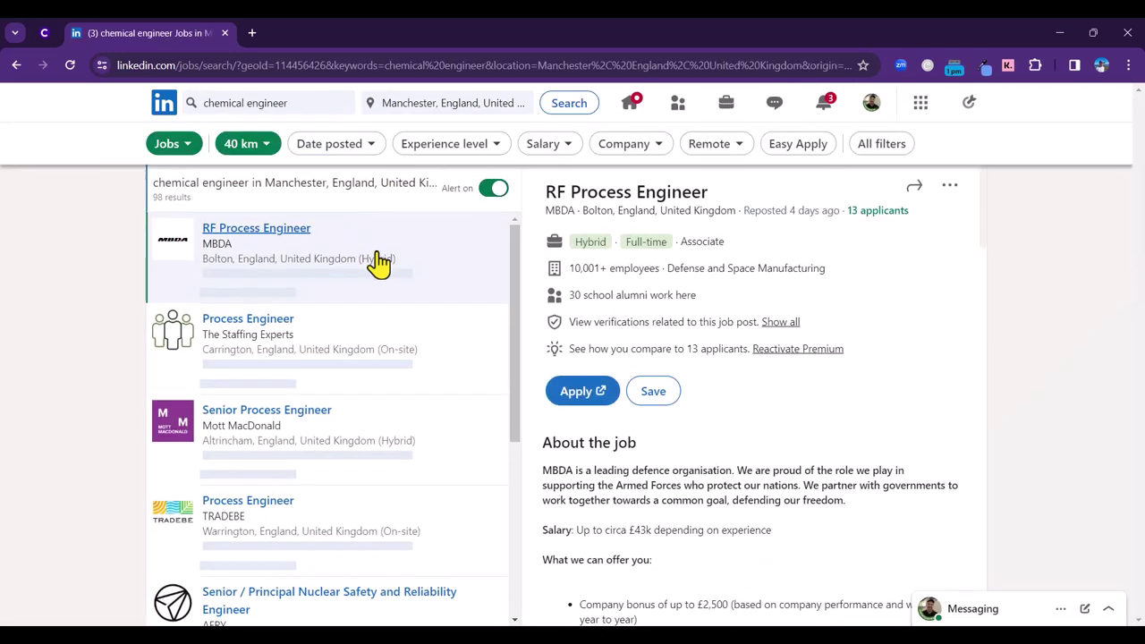
Step: Turn on a job alert for the Manchester chemical engineer search, then go back to Jobs home
mouse_move(513, 280)
mouse_down()
mouse_move(517, 439)
mouse_move(519, 275)
mouse_up()
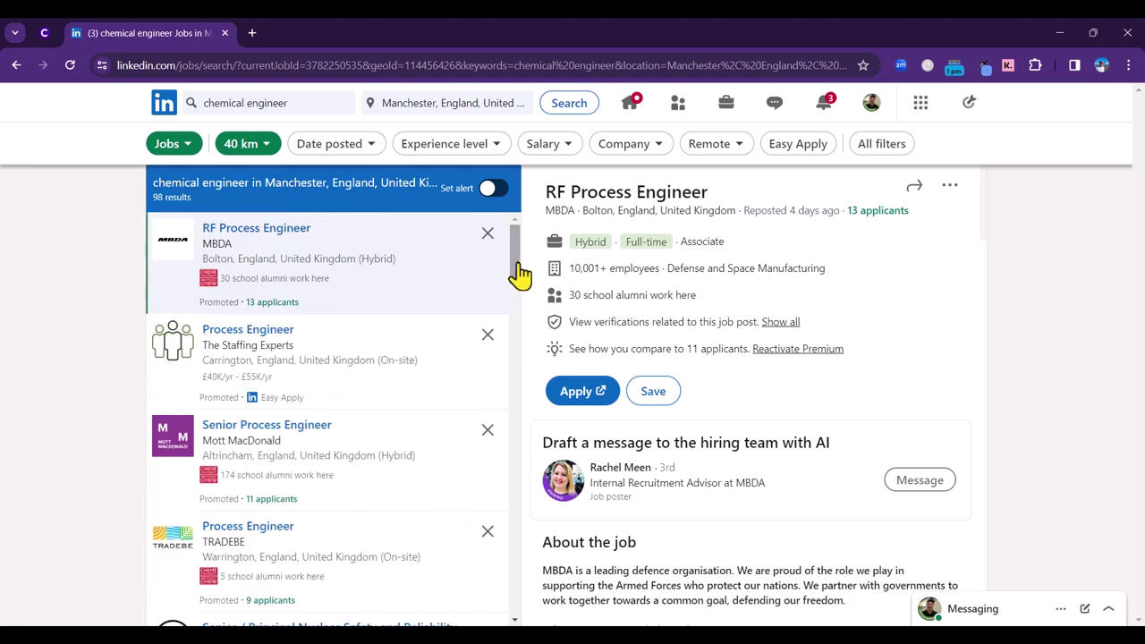
click(488, 190)
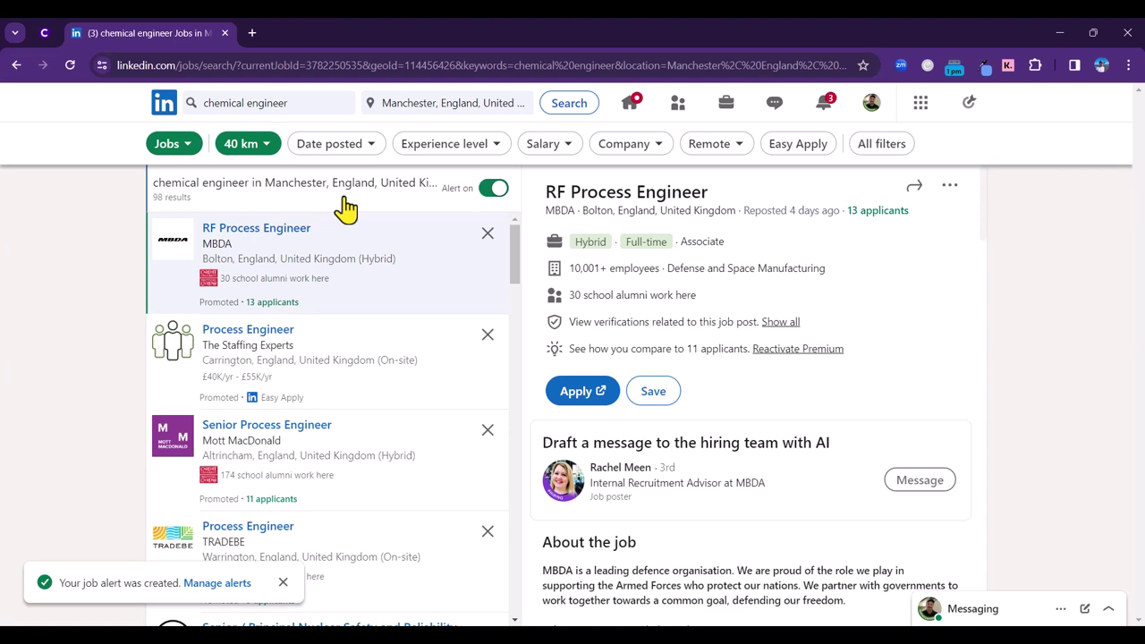
click(727, 108)
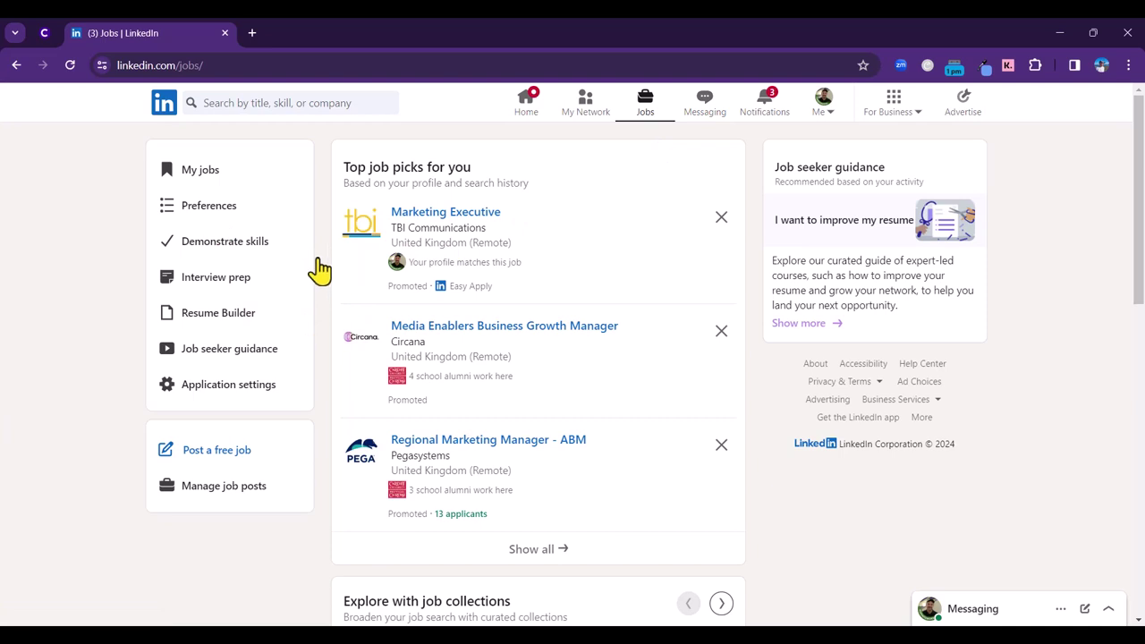
Step: Open the chemical engineer alert's edit form from the Job alerts list in Preferences
click(198, 223)
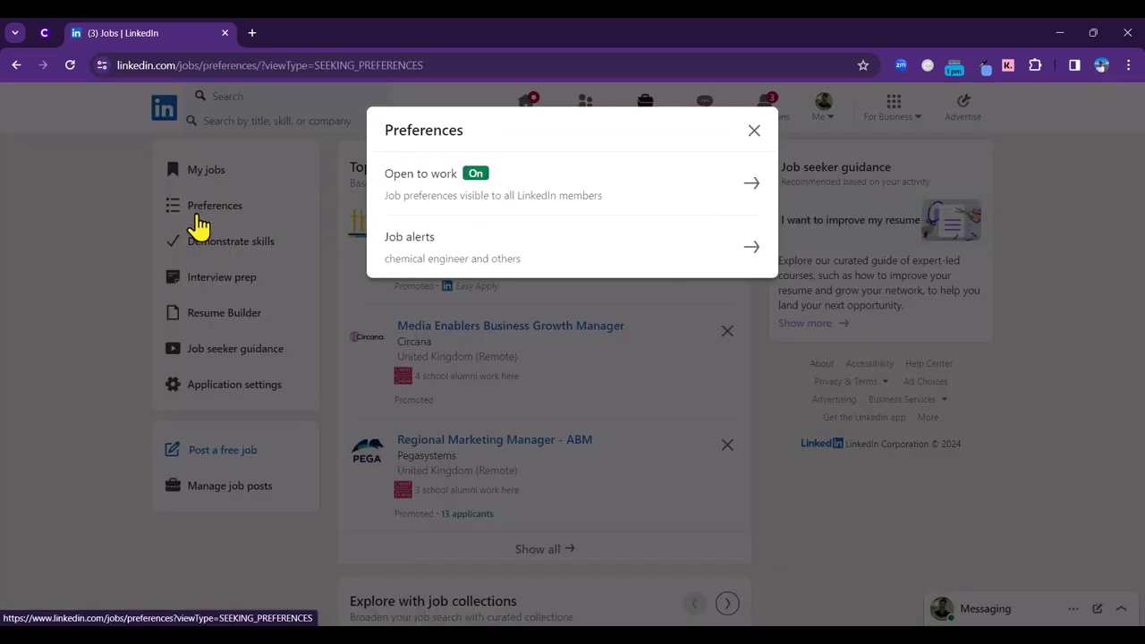
click(582, 247)
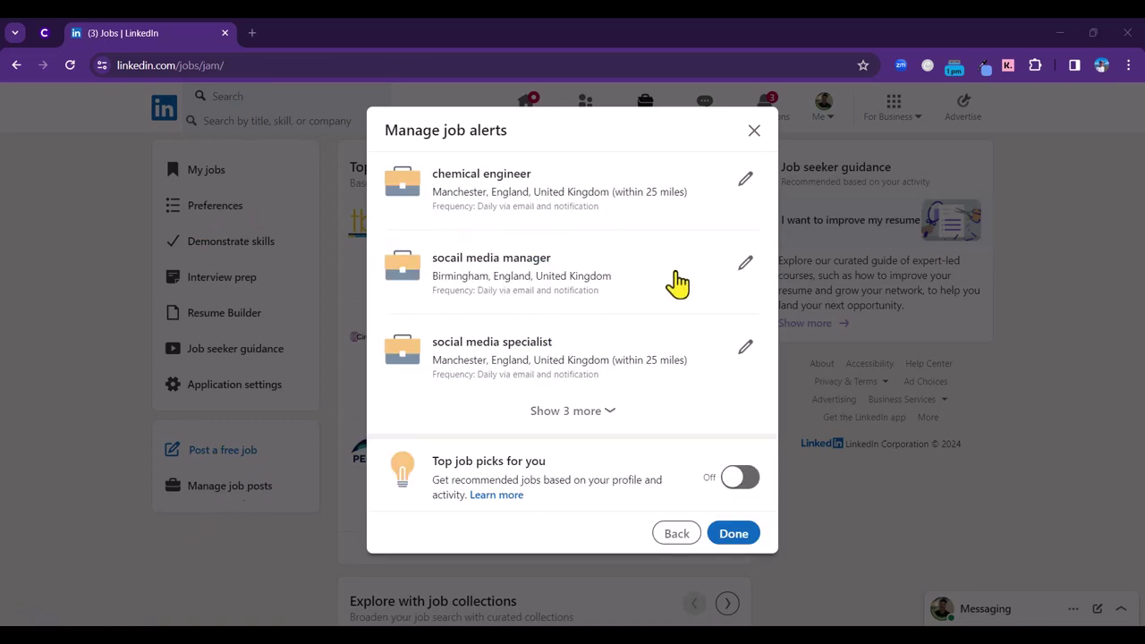
click(744, 179)
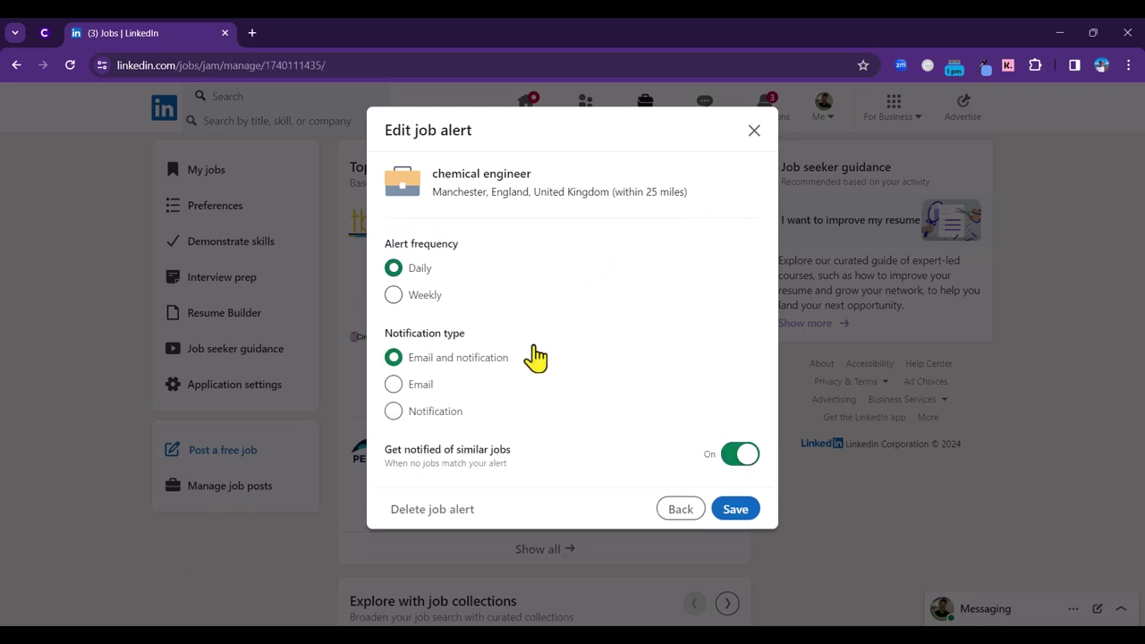